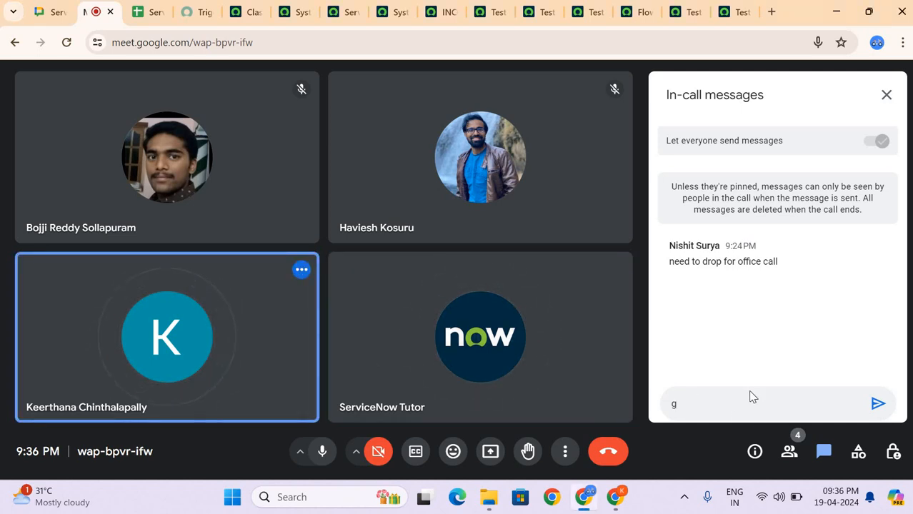
Clear the unsent chat draft and close the in-call messages
{"action": "key", "text": "BackSpace"}
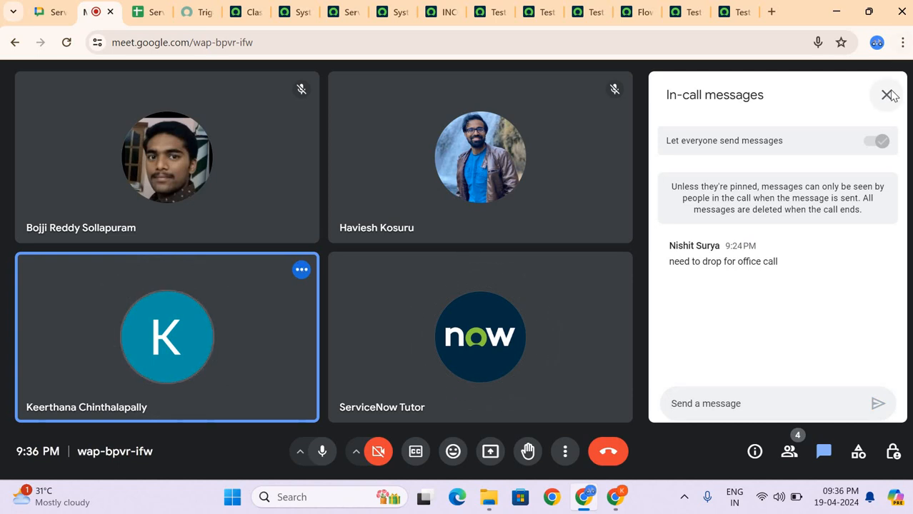
{"action": "left_click", "coordinate": [887, 95]}
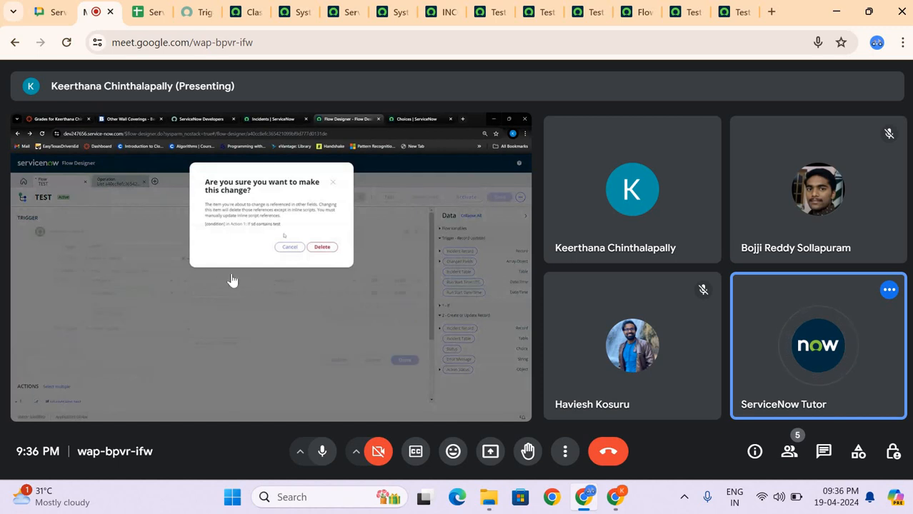
Present the entire screen in the Google Meet call
{"action": "mouse_move", "coordinate": [325, 277]}
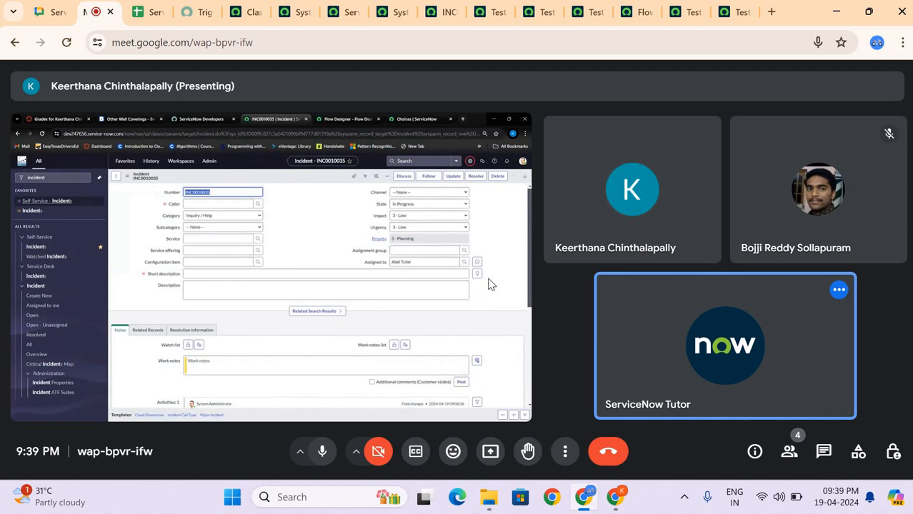
{"action": "mouse_move", "coordinate": [492, 285]}
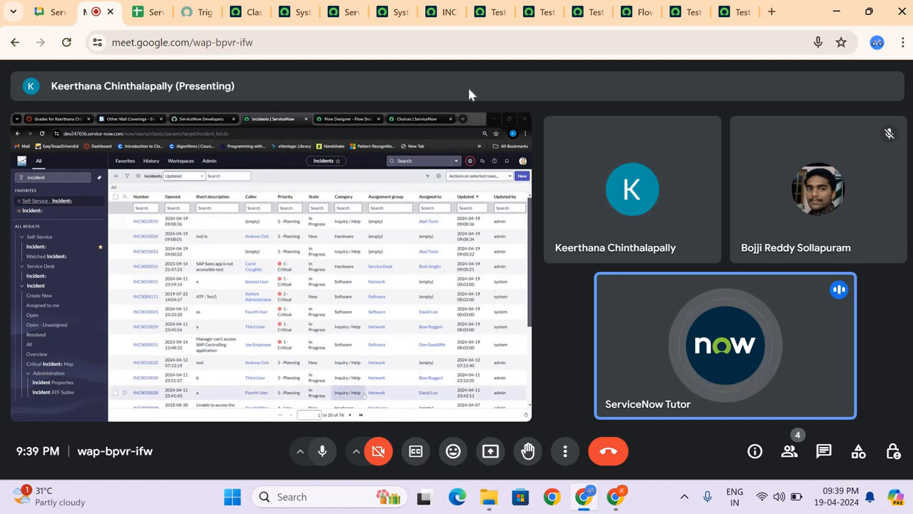
{"action": "left_click", "coordinate": [488, 453]}
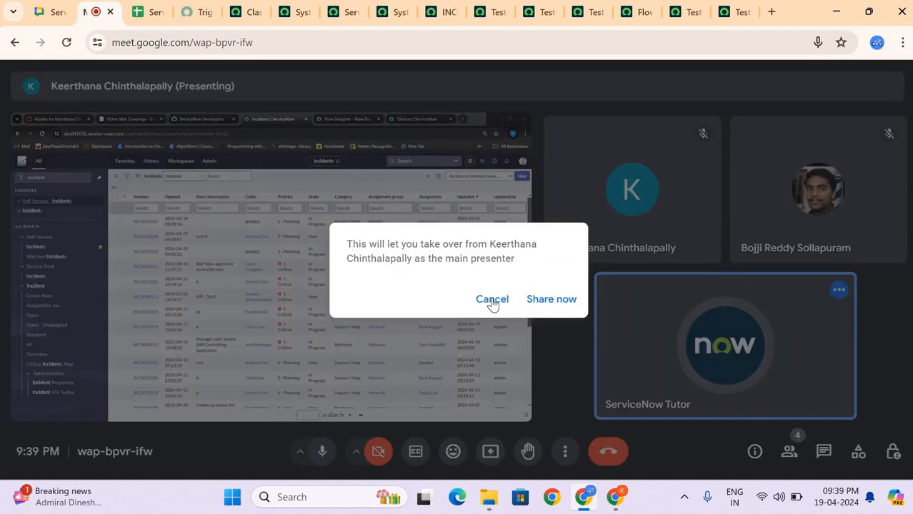
{"action": "left_click", "coordinate": [492, 301]}
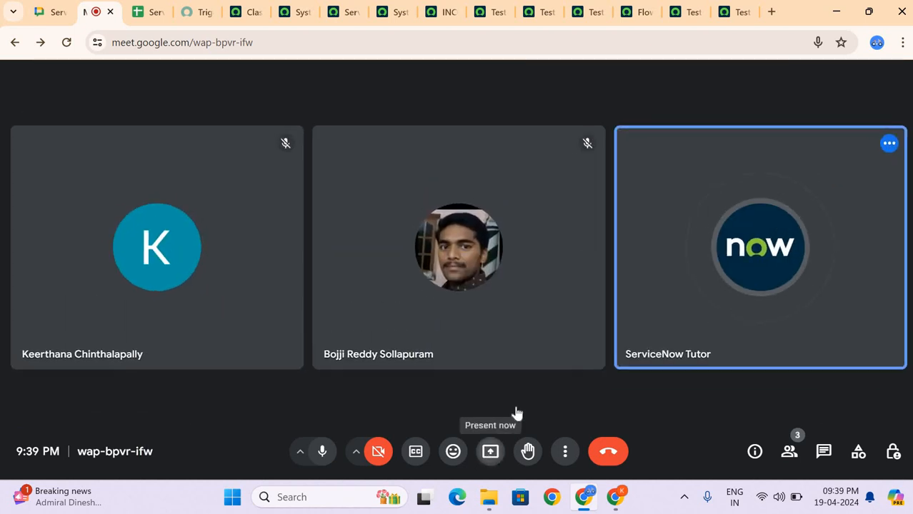
{"action": "left_click", "coordinate": [490, 451]}
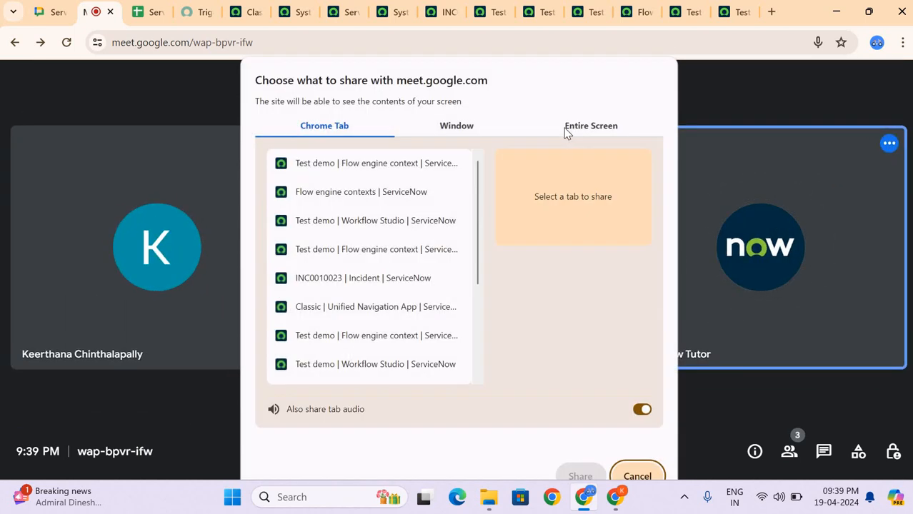
{"action": "left_click", "coordinate": [568, 129]}
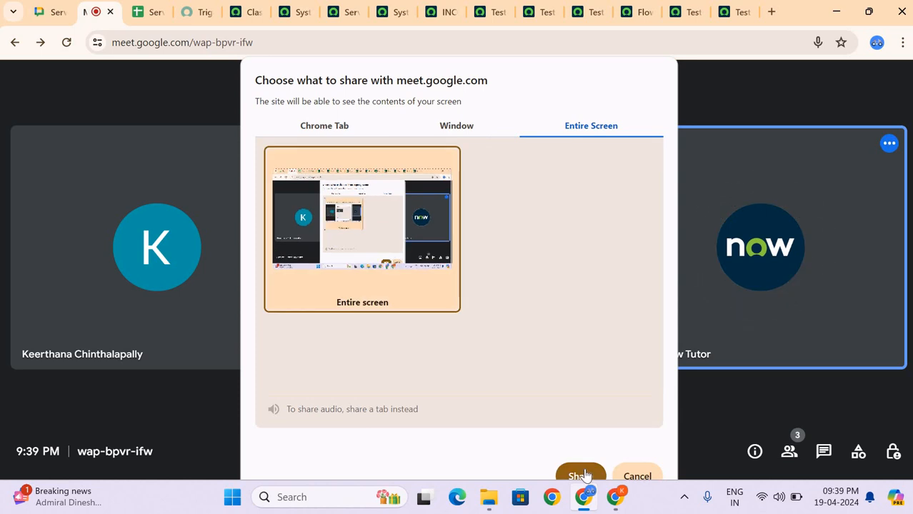
{"action": "left_click", "coordinate": [581, 476]}
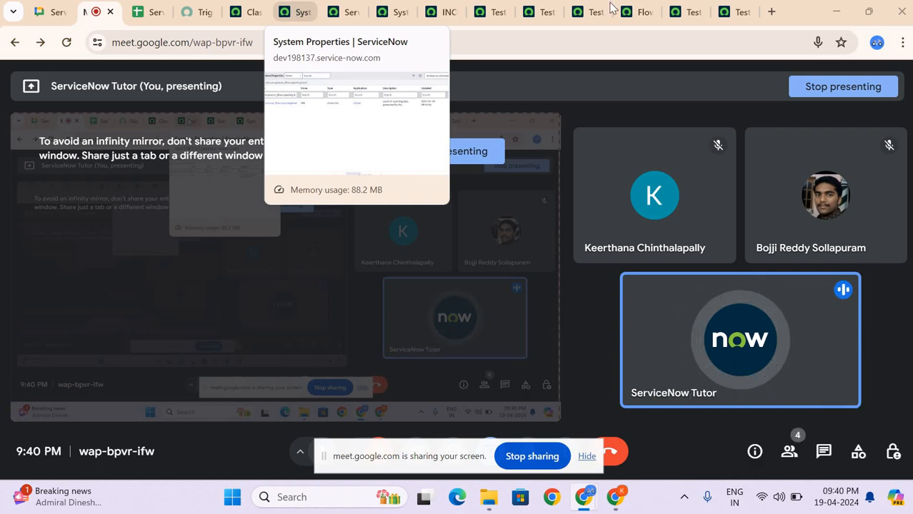
Switch to the Test demo flow in Workflow Studio and inspect its trigger's table and conditions
{"action": "left_click", "coordinate": [586, 16]}
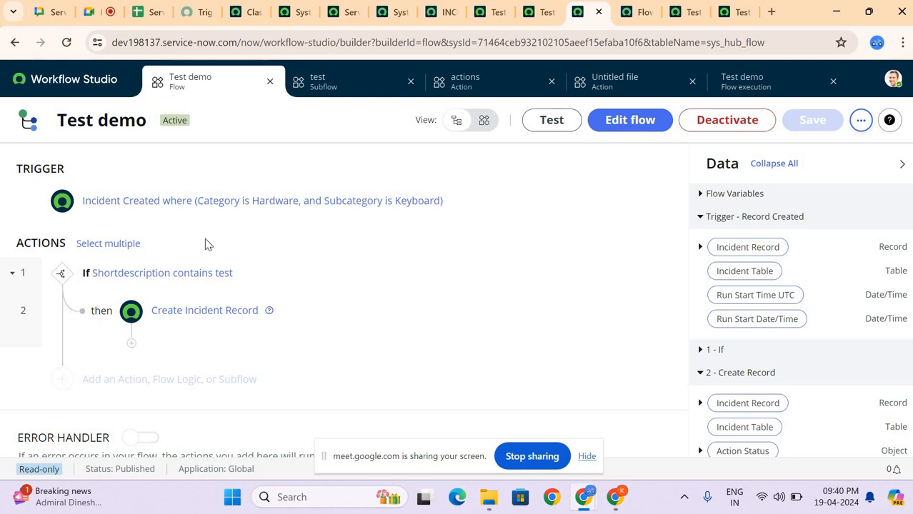
{"action": "left_click", "coordinate": [95, 207]}
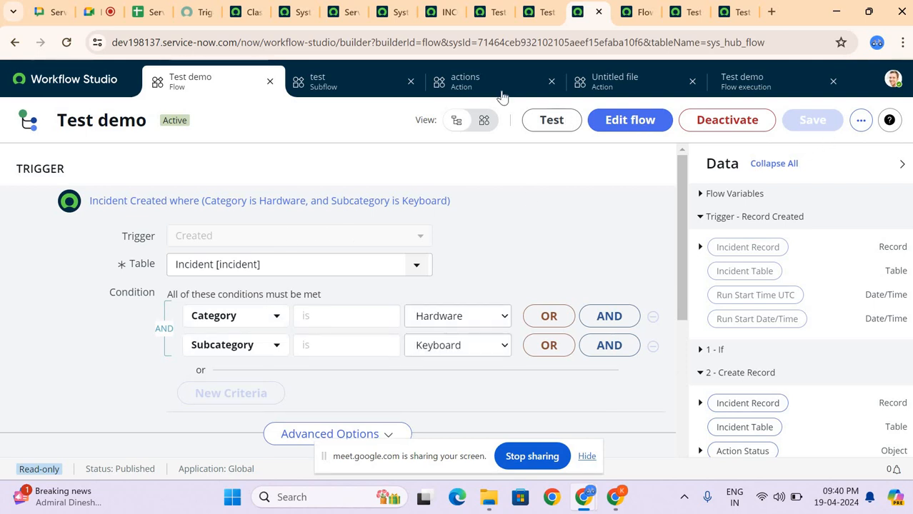
Create a new flow named demo from the Workflow Studio homepage and start building it
{"action": "left_click", "coordinate": [45, 77]}
{"action": "left_click", "coordinate": [615, 167]}
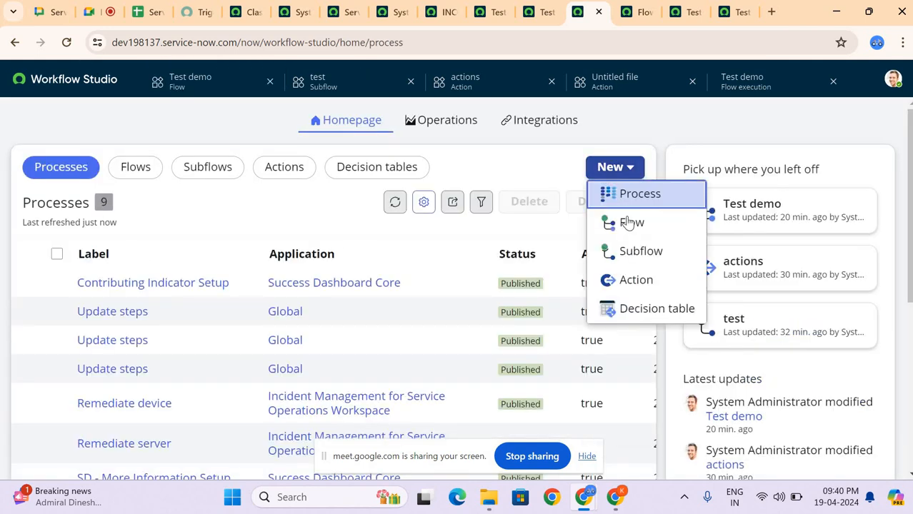
{"action": "left_click", "coordinate": [629, 223]}
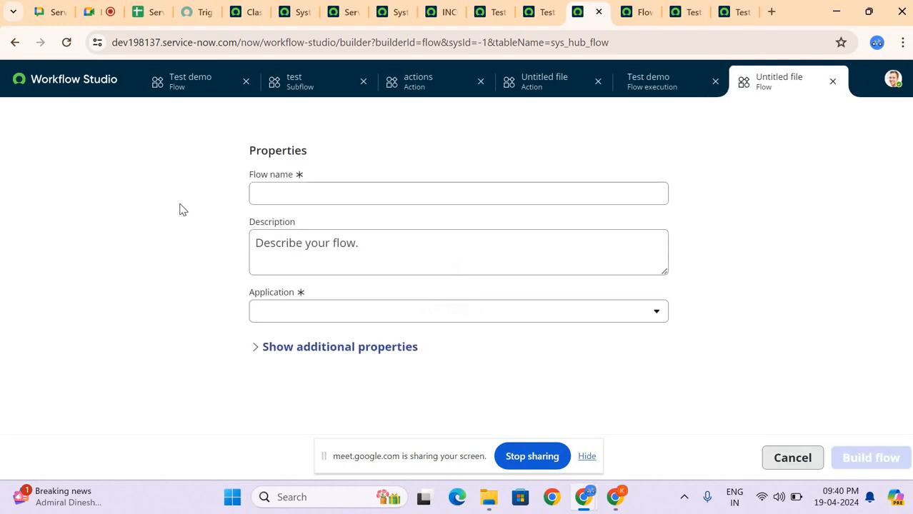
{"action": "left_click", "coordinate": [291, 195]}
{"action": "type", "text": "demo"}
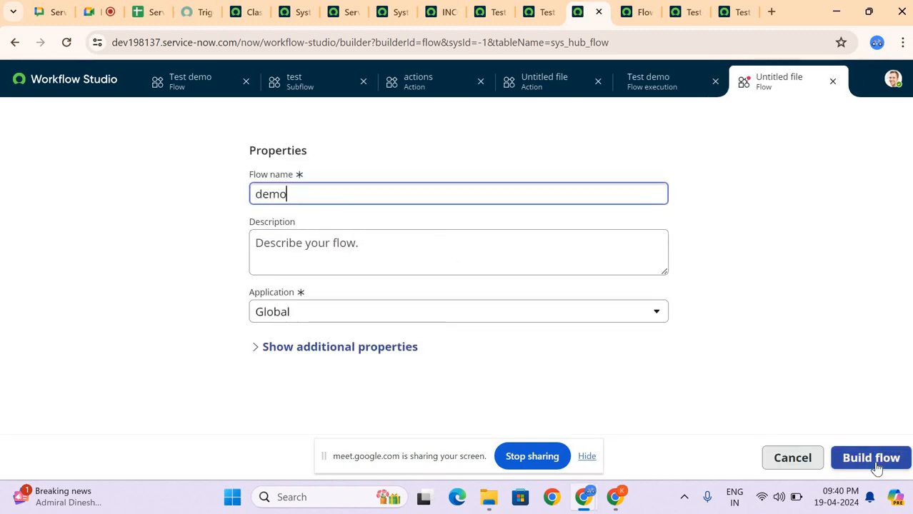
{"action": "left_click", "coordinate": [876, 463]}
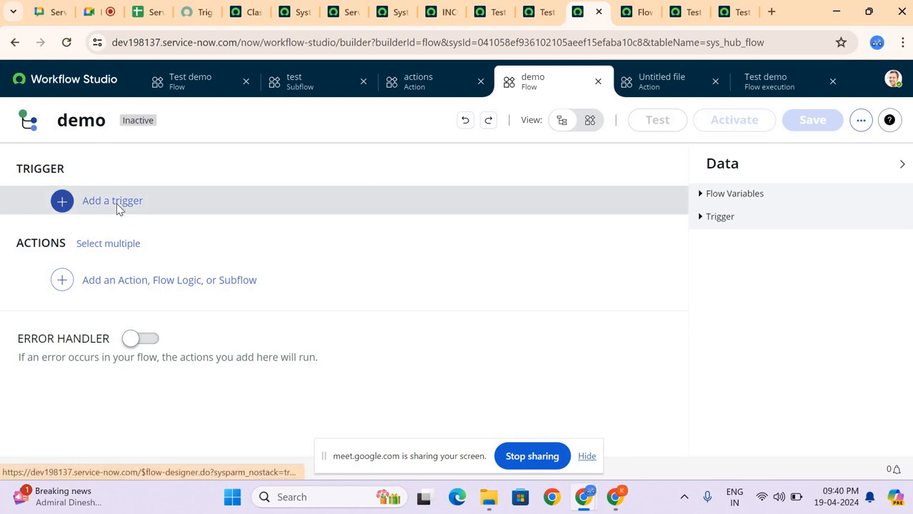
Add a Service Catalog trigger to the demo flow
{"action": "left_click", "coordinate": [116, 204]}
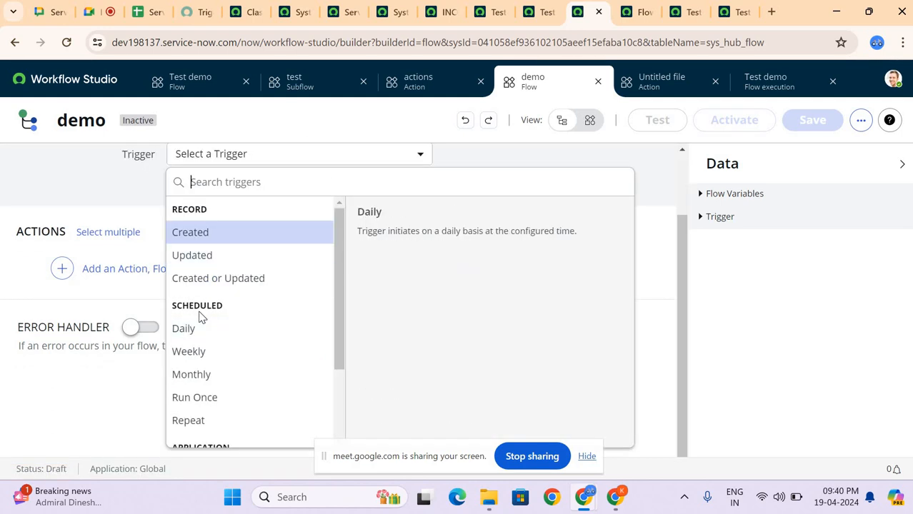
{"action": "scroll", "coordinate": [200, 318], "scroll_direction": "down", "scroll_amount": 3}
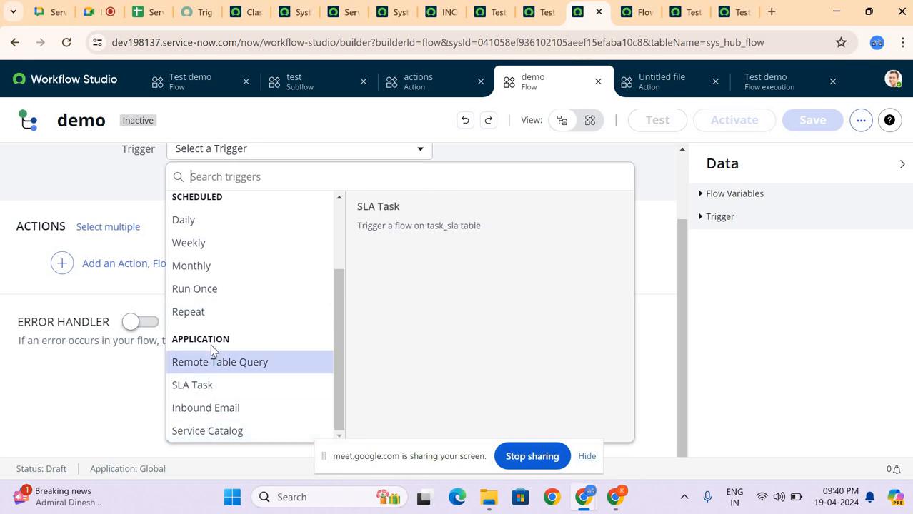
{"action": "left_click", "coordinate": [192, 432]}
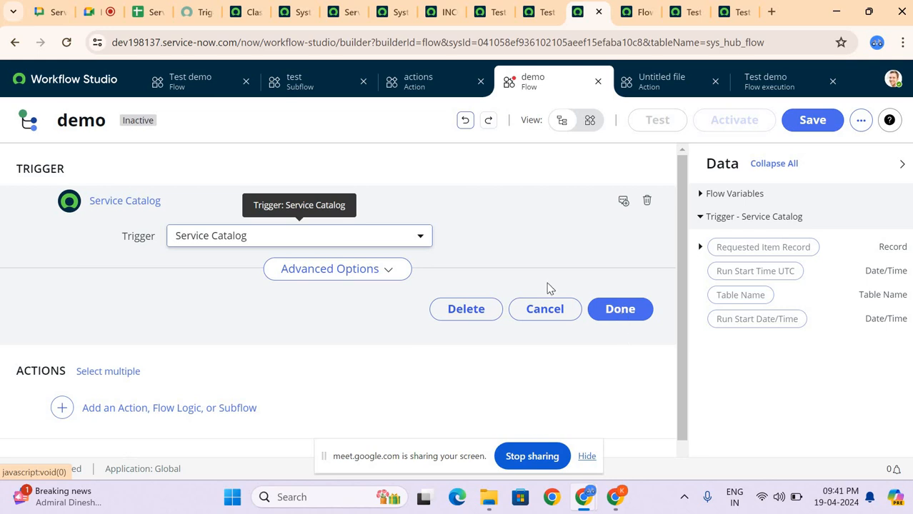
{"action": "left_click", "coordinate": [619, 312]}
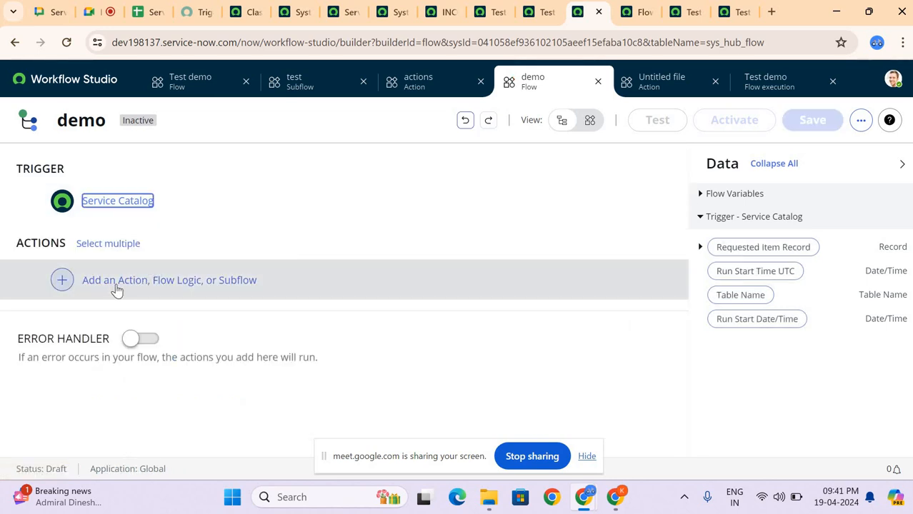
Add the ServiceNow Core action Ask For Approval and set its record to the trigger's Requested Item Record
{"action": "left_click", "coordinate": [117, 290]}
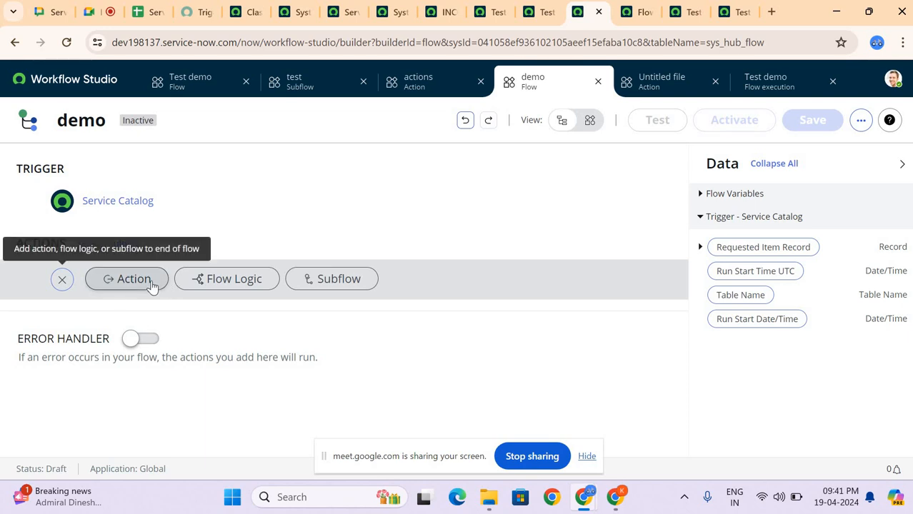
{"action": "left_click", "coordinate": [151, 286]}
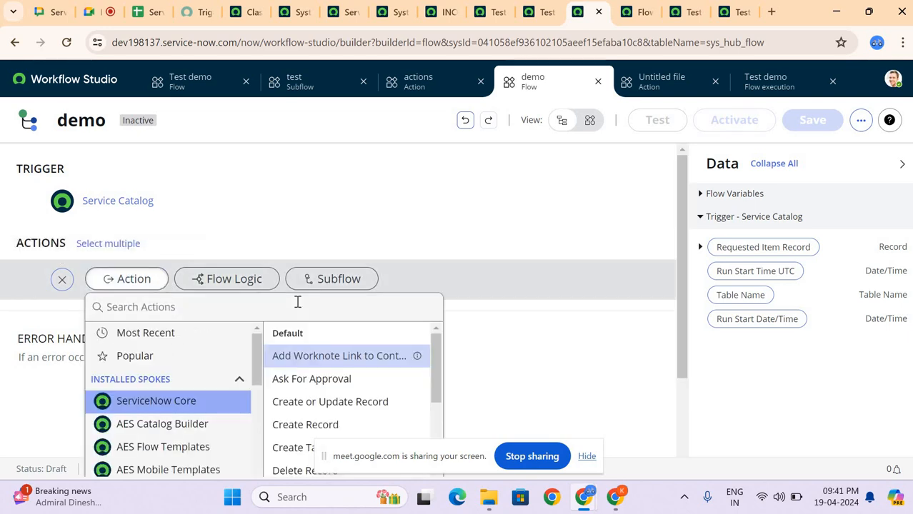
{"action": "scroll", "coordinate": [338, 350], "scroll_direction": "down", "scroll_amount": 5}
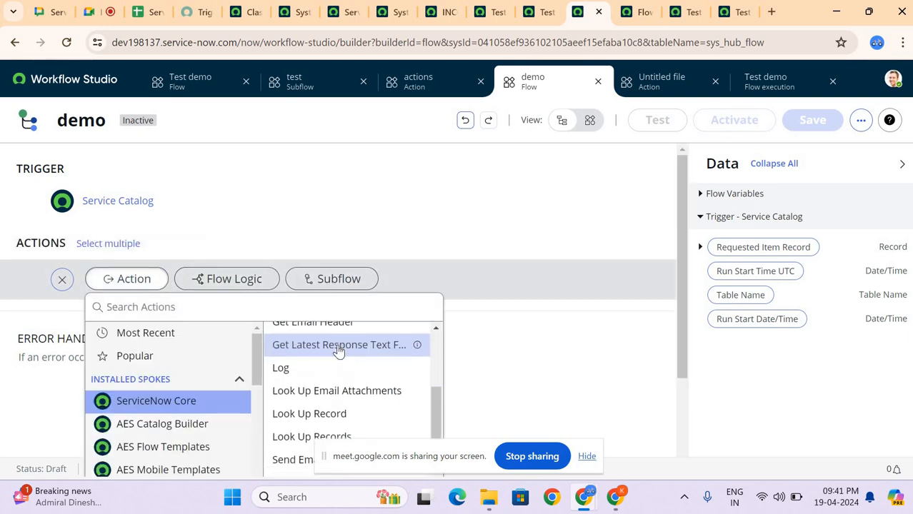
{"action": "scroll", "coordinate": [580, 326], "scroll_direction": "down", "scroll_amount": 2}
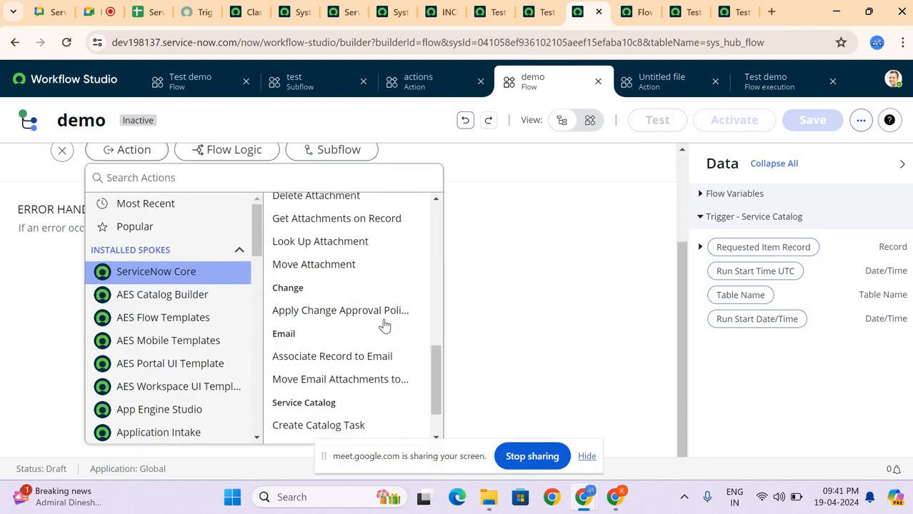
{"action": "scroll", "coordinate": [343, 332], "scroll_direction": "down", "scroll_amount": 1}
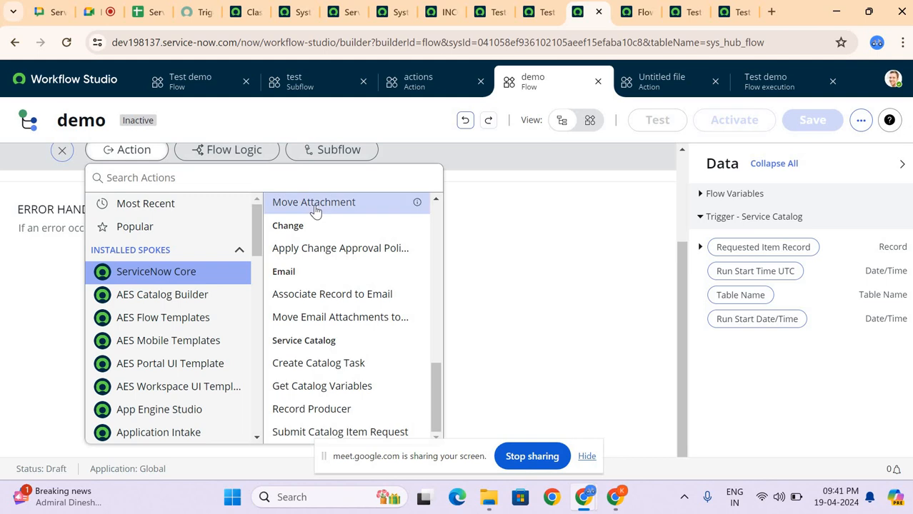
{"action": "scroll", "coordinate": [316, 208], "scroll_direction": "up", "scroll_amount": 6}
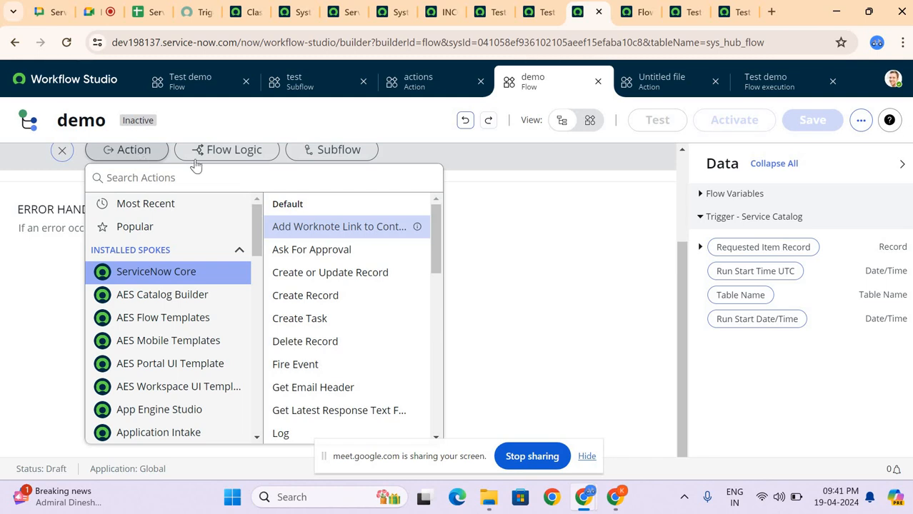
{"action": "scroll", "coordinate": [330, 266], "scroll_direction": "down", "scroll_amount": 5}
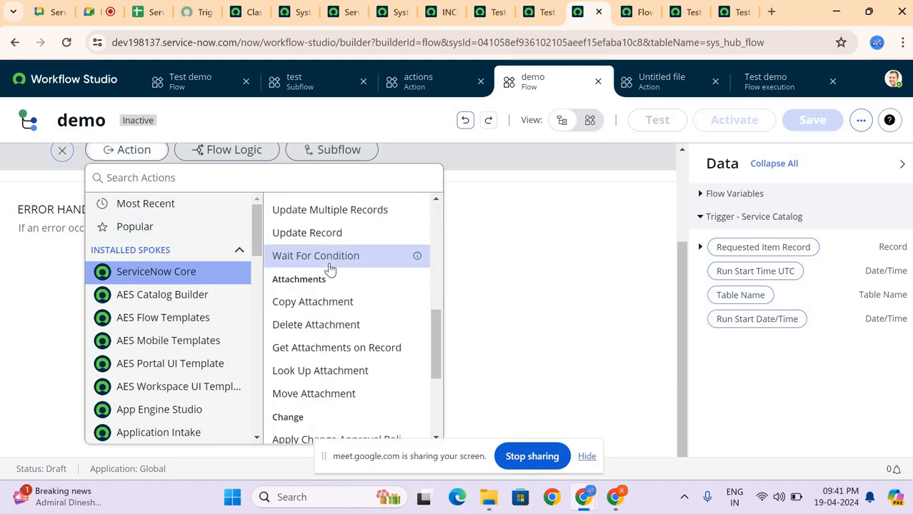
{"action": "scroll", "coordinate": [331, 268], "scroll_direction": "down", "scroll_amount": 2}
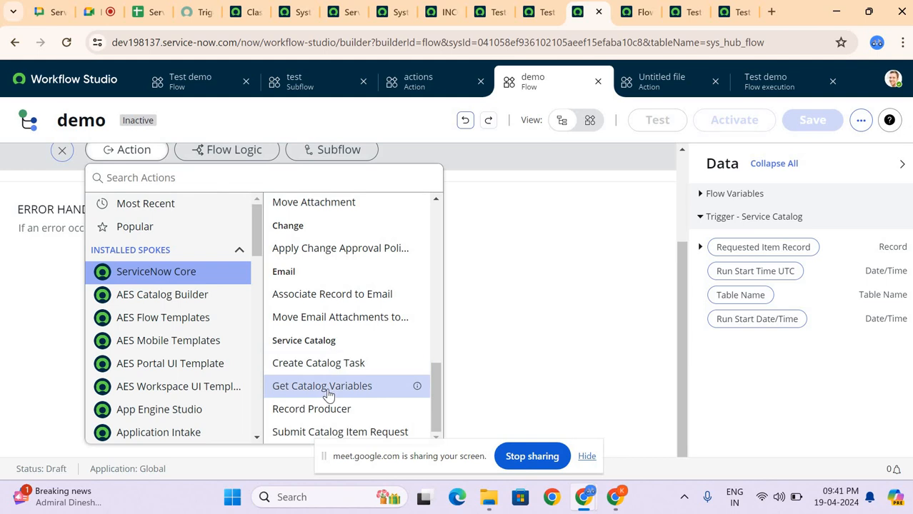
{"action": "scroll", "coordinate": [353, 322], "scroll_direction": "up", "scroll_amount": 5}
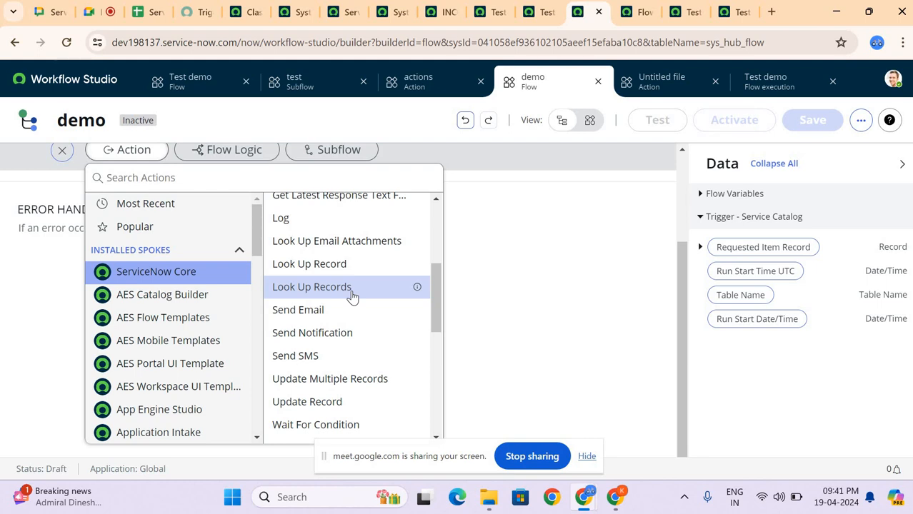
{"action": "scroll", "coordinate": [351, 296], "scroll_direction": "up", "scroll_amount": 7}
{"action": "scroll", "coordinate": [351, 296], "scroll_direction": "down", "scroll_amount": 2}
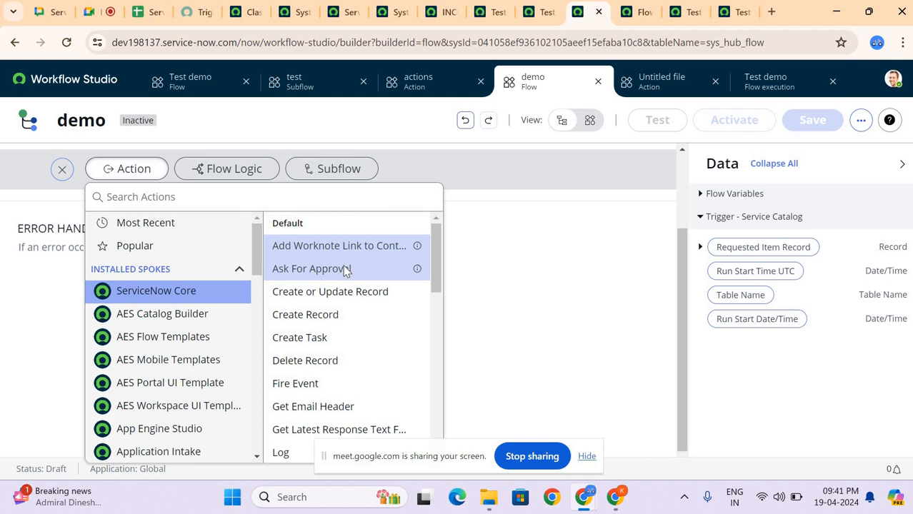
{"action": "left_click", "coordinate": [344, 267]}
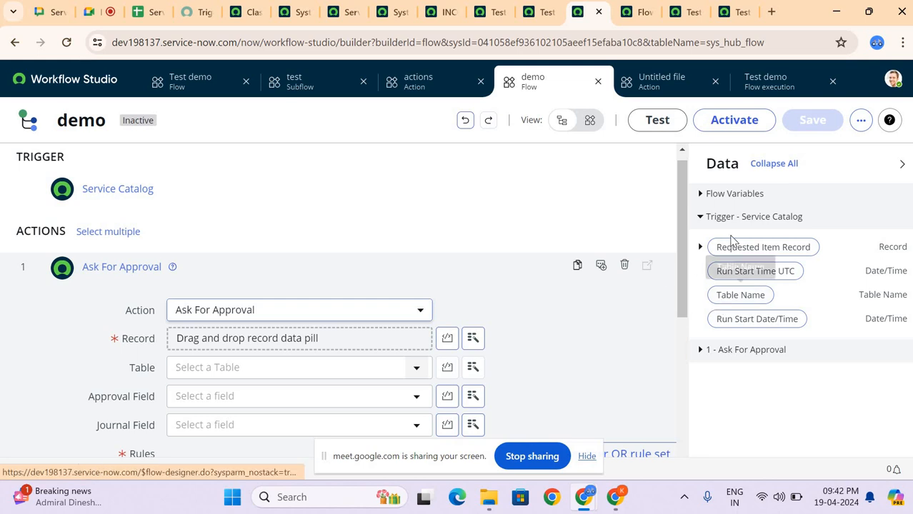
{"action": "left_click_drag", "start_coordinate": [717, 253], "coordinate": [275, 338]}
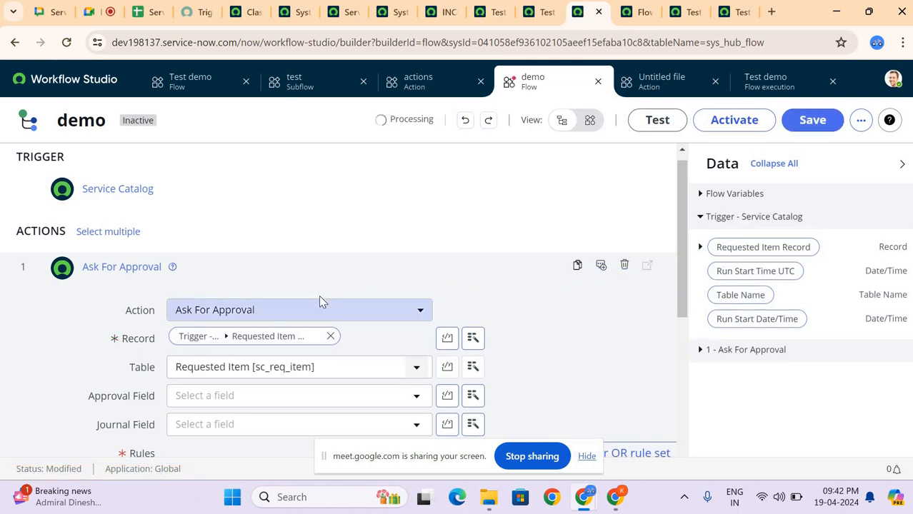
Review the rule outcomes and approval rule choices offered in the Ask For Approval action
{"action": "scroll", "coordinate": [280, 302], "scroll_direction": "down", "scroll_amount": 2}
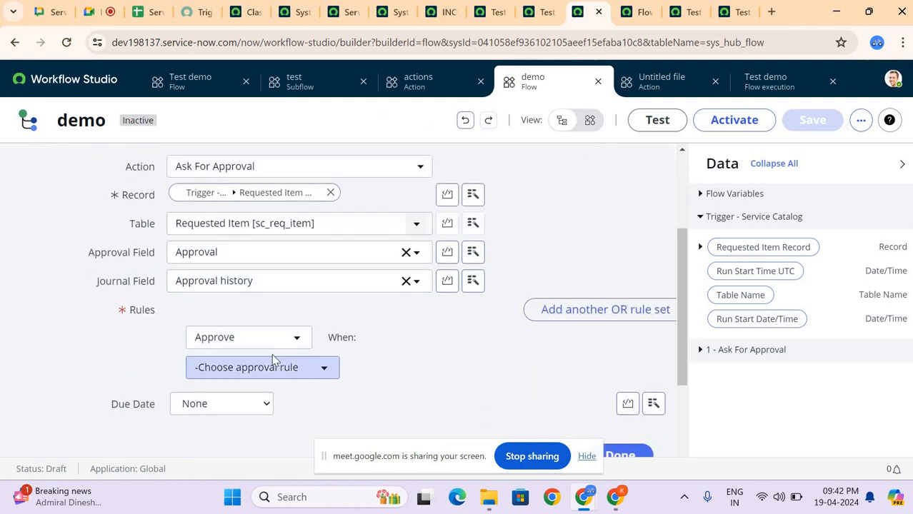
{"action": "scroll", "coordinate": [320, 336], "scroll_direction": "down", "scroll_amount": 1}
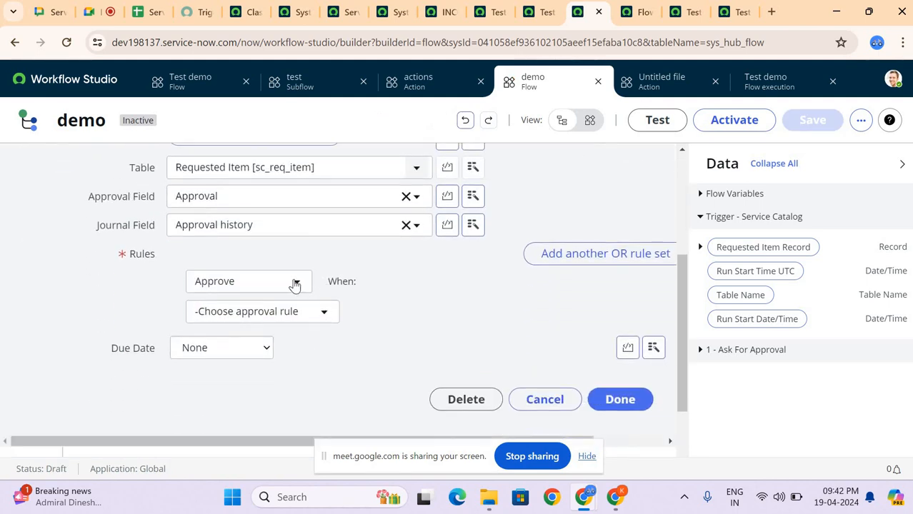
{"action": "left_click", "coordinate": [258, 287]}
{"action": "left_click", "coordinate": [240, 346]}
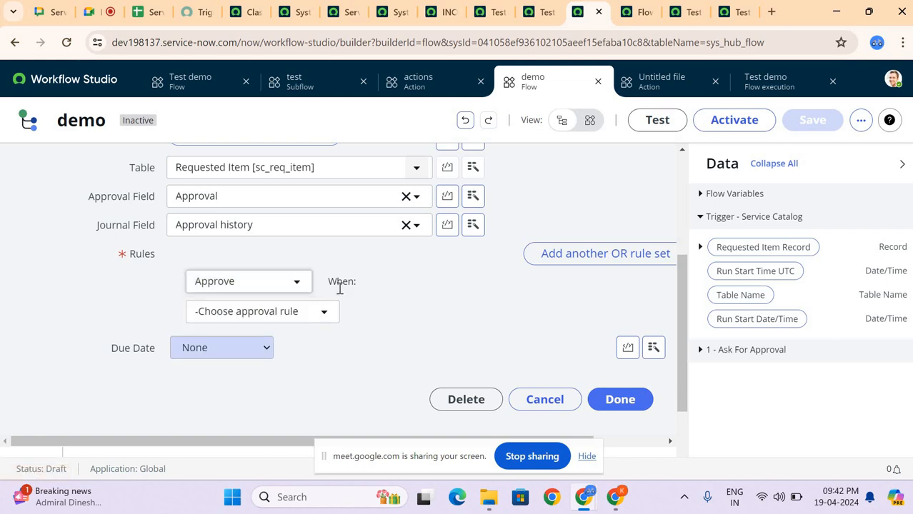
{"action": "left_click", "coordinate": [312, 321]}
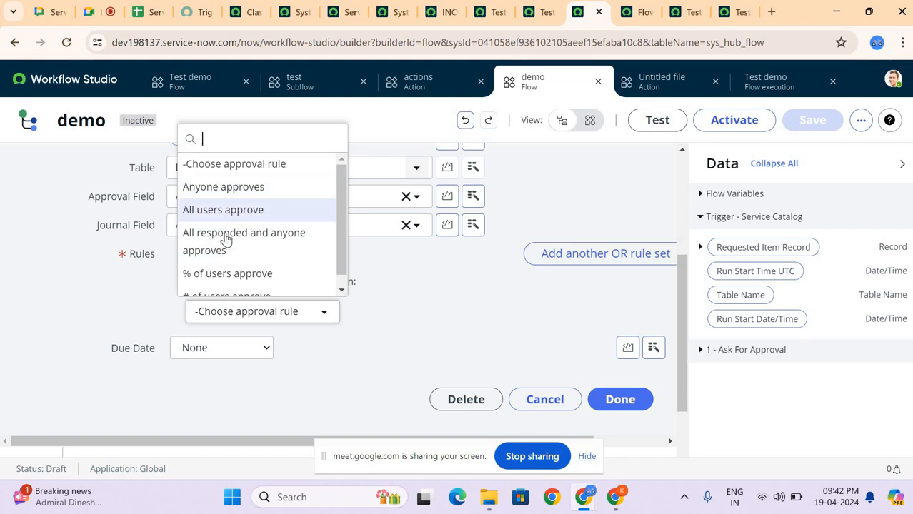
{"action": "scroll", "coordinate": [270, 244], "scroll_direction": "down", "scroll_amount": 1}
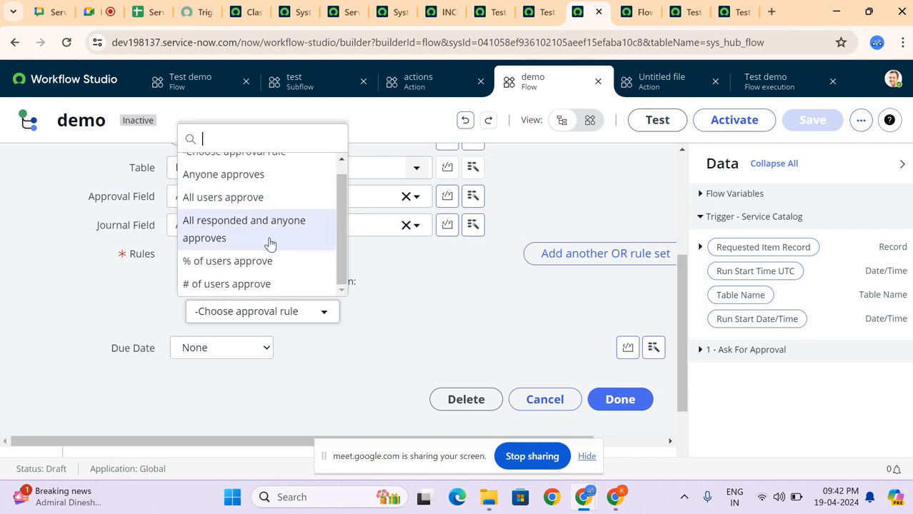
{"action": "left_click", "coordinate": [434, 289]}
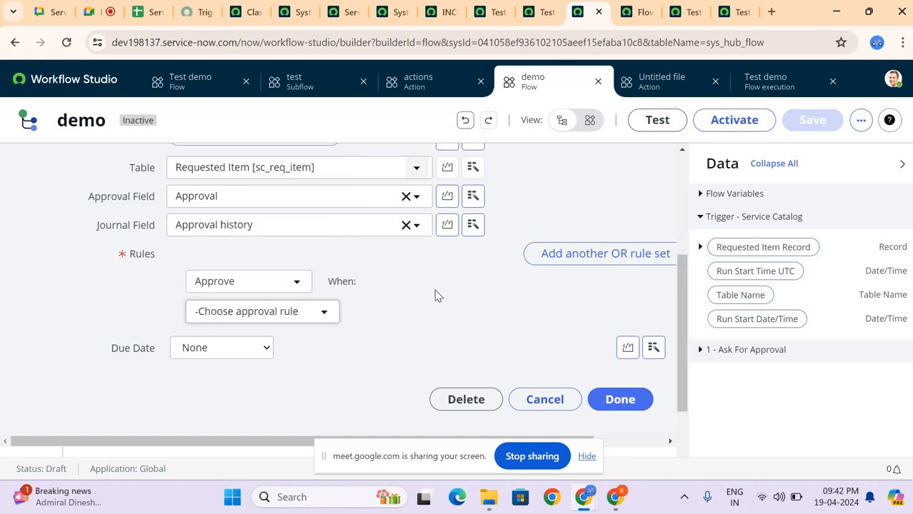
Set the Approve rule of the Ask For Approval action to Anyone approves
{"action": "scroll", "coordinate": [434, 289], "scroll_direction": "up", "scroll_amount": 1}
{"action": "scroll", "coordinate": [435, 290], "scroll_direction": "down", "scroll_amount": 2}
{"action": "scroll", "coordinate": [434, 289], "scroll_direction": "up", "scroll_amount": 1}
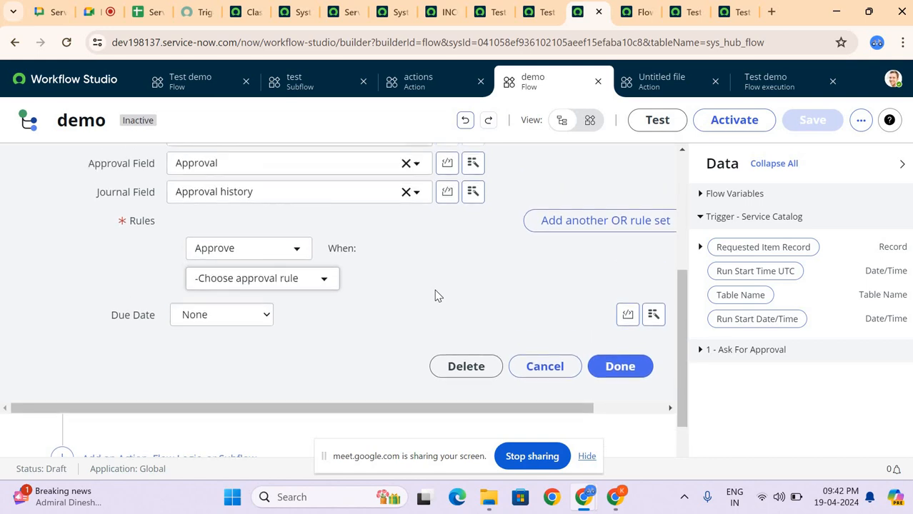
{"action": "scroll", "coordinate": [434, 290], "scroll_direction": "up", "scroll_amount": 1}
{"action": "scroll", "coordinate": [443, 290], "scroll_direction": "right", "scroll_amount": 2}
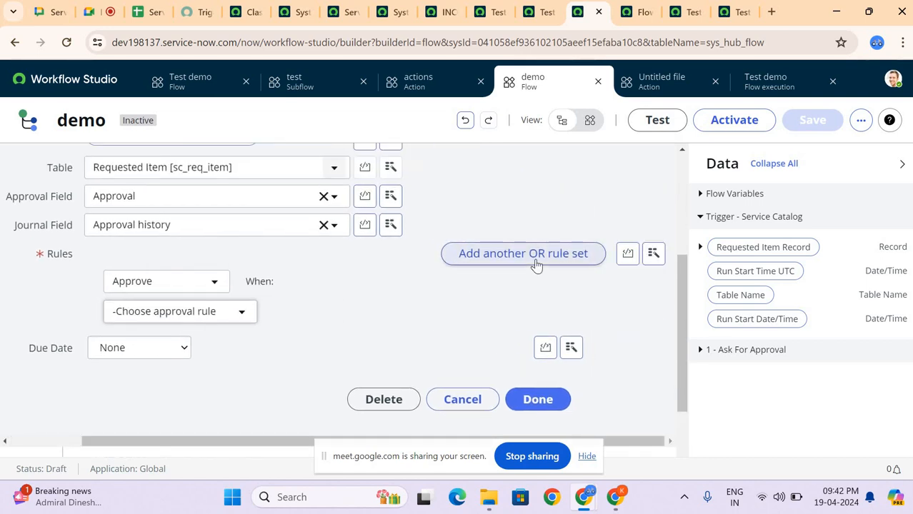
{"action": "left_click", "coordinate": [222, 308]}
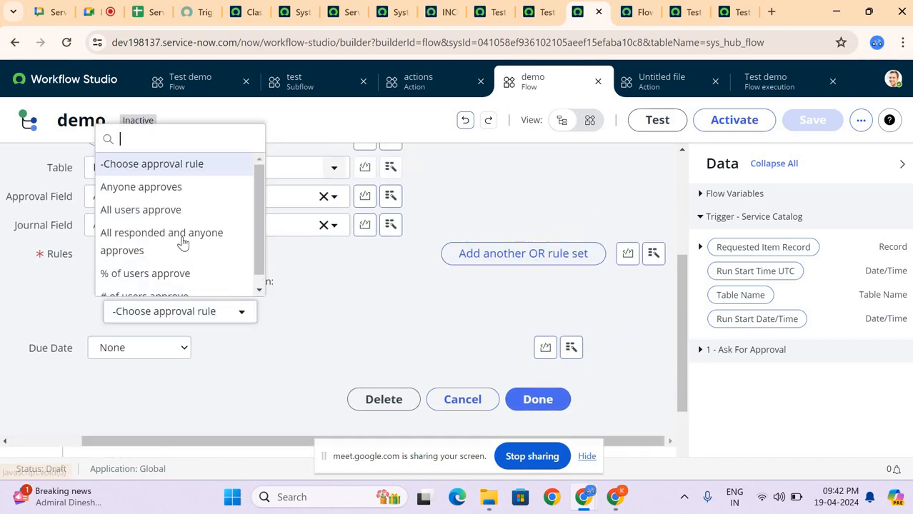
{"action": "left_click", "coordinate": [164, 184]}
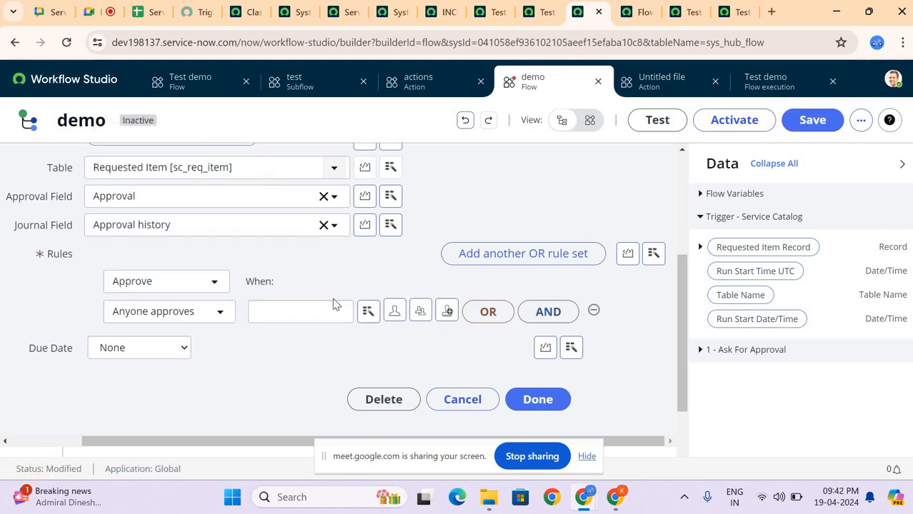
Add the Hardware group as approver for the rule and finish editing the Ask For Approval action
{"action": "left_click", "coordinate": [261, 315]}
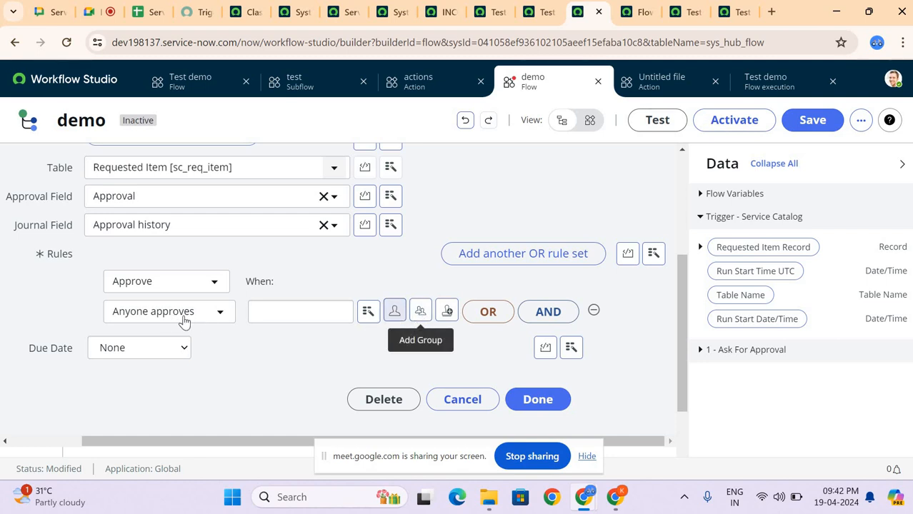
{"action": "left_click", "coordinate": [422, 313]}
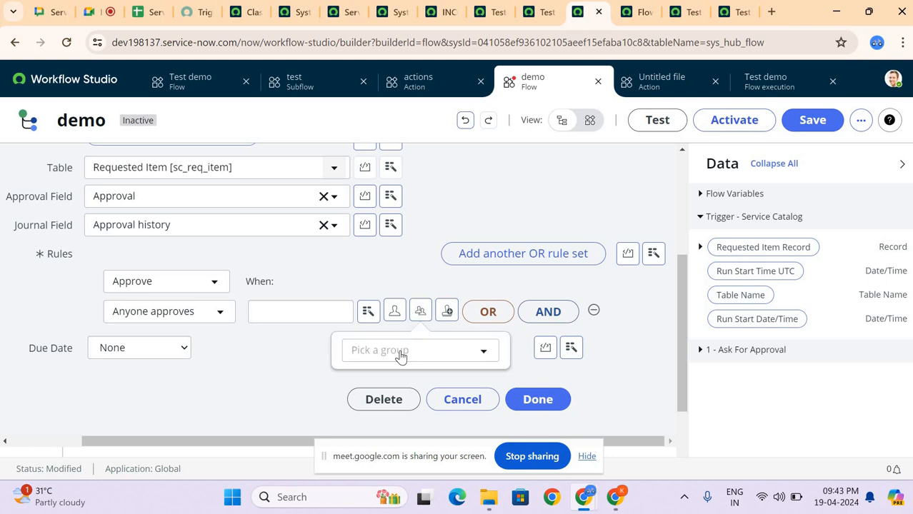
{"action": "left_click", "coordinate": [401, 351]}
{"action": "type", "text": "h"}
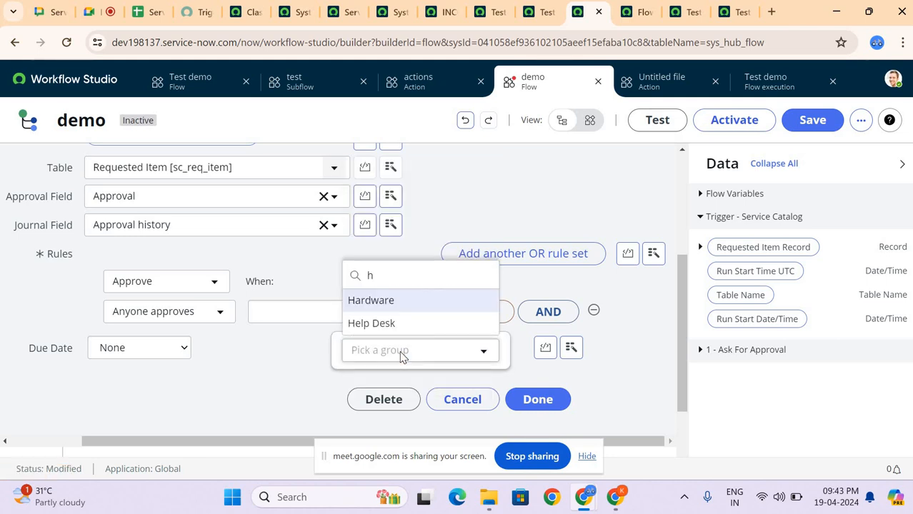
{"action": "type", "text": "ard"}
{"action": "left_click", "coordinate": [386, 324]}
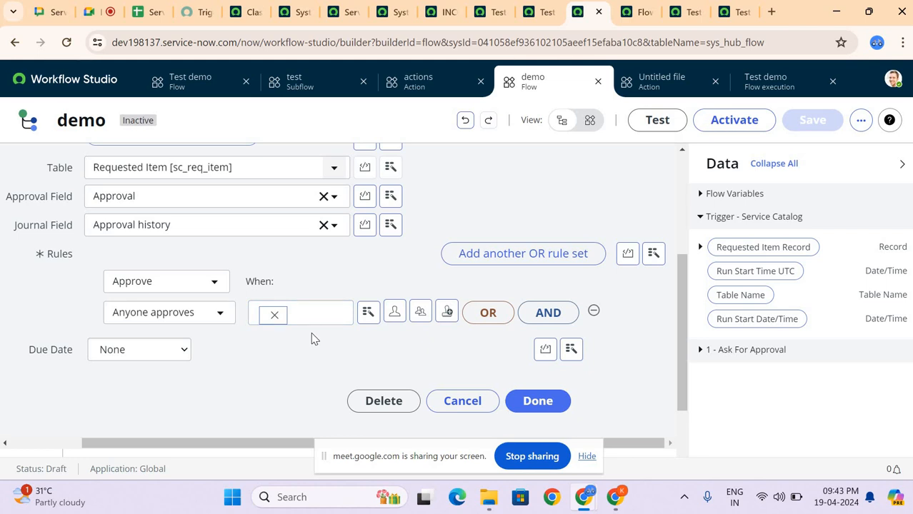
{"action": "left_click", "coordinate": [536, 401]}
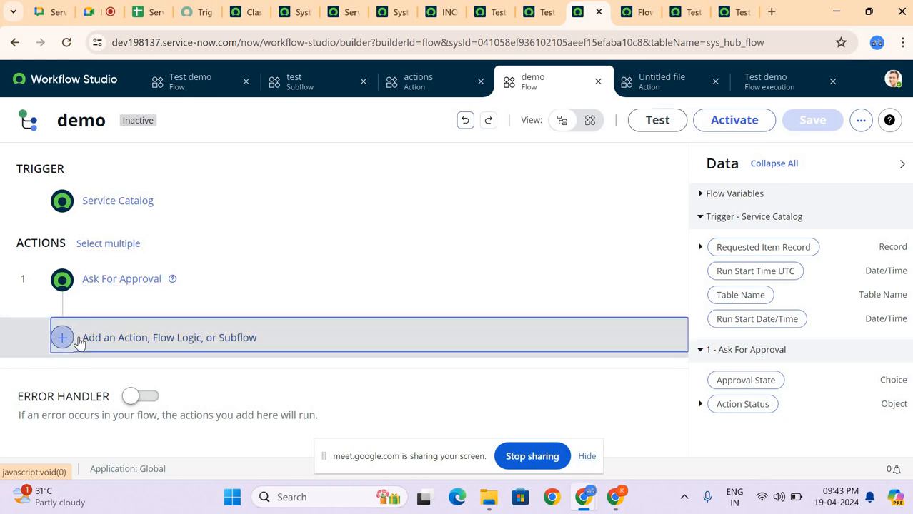
Browse the flow logic options that can be added after the Ask For Approval action
{"action": "left_click", "coordinate": [79, 343]}
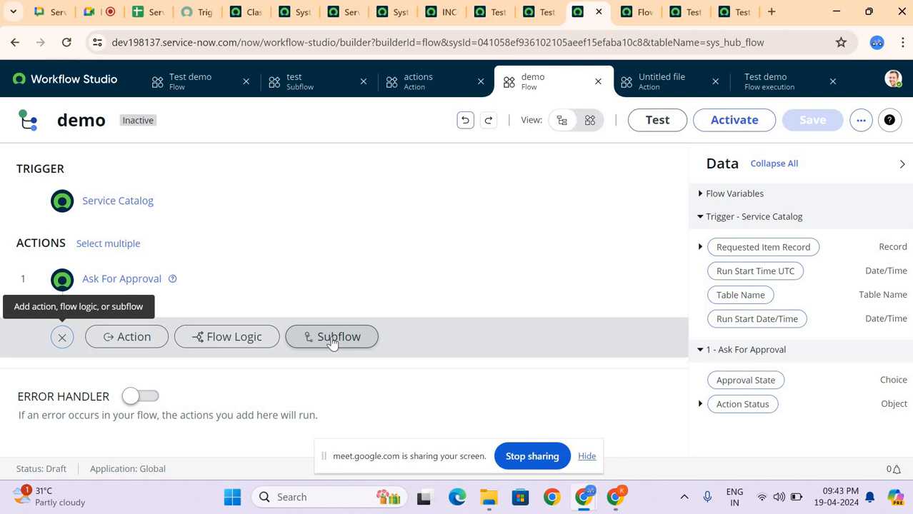
{"action": "left_click", "coordinate": [231, 340]}
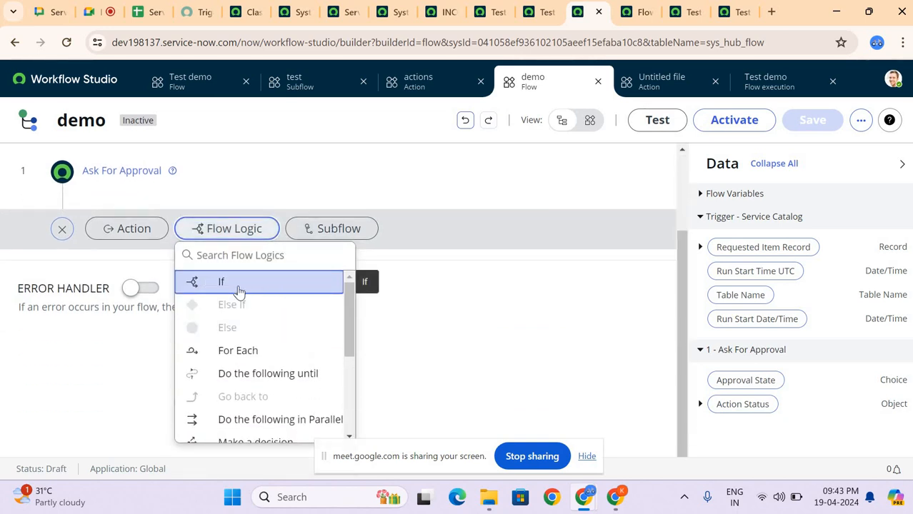
{"action": "scroll", "coordinate": [238, 357], "scroll_direction": "down", "scroll_amount": 3}
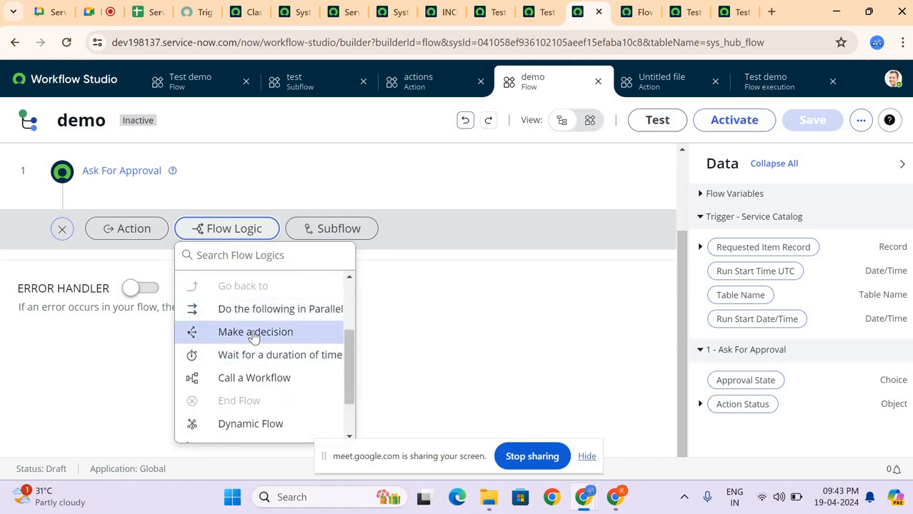
{"action": "scroll", "coordinate": [254, 336], "scroll_direction": "down", "scroll_amount": 2}
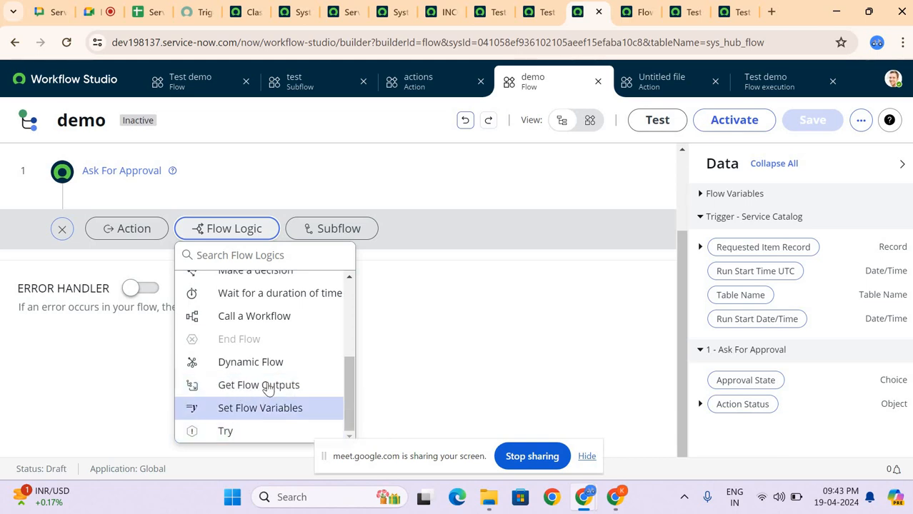
{"action": "left_click", "coordinate": [467, 306]}
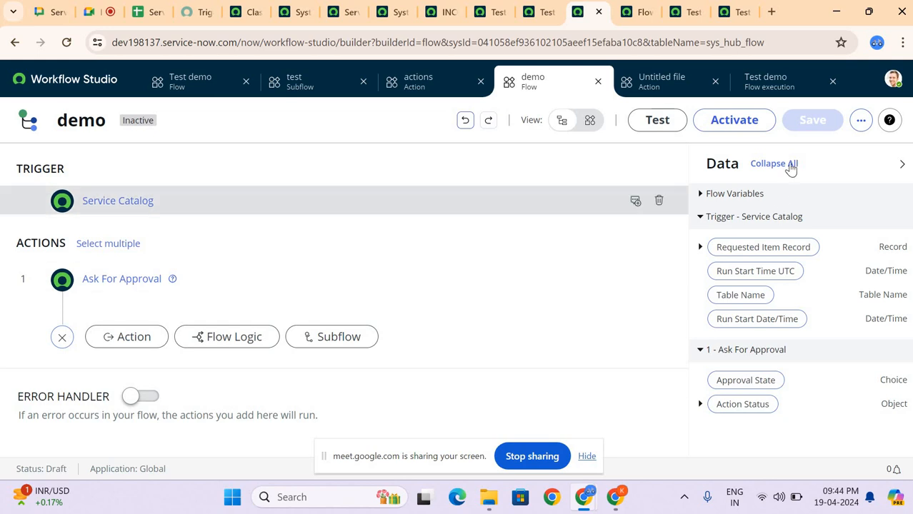
Activate the demo flow and select its name
{"action": "left_click", "coordinate": [744, 126]}
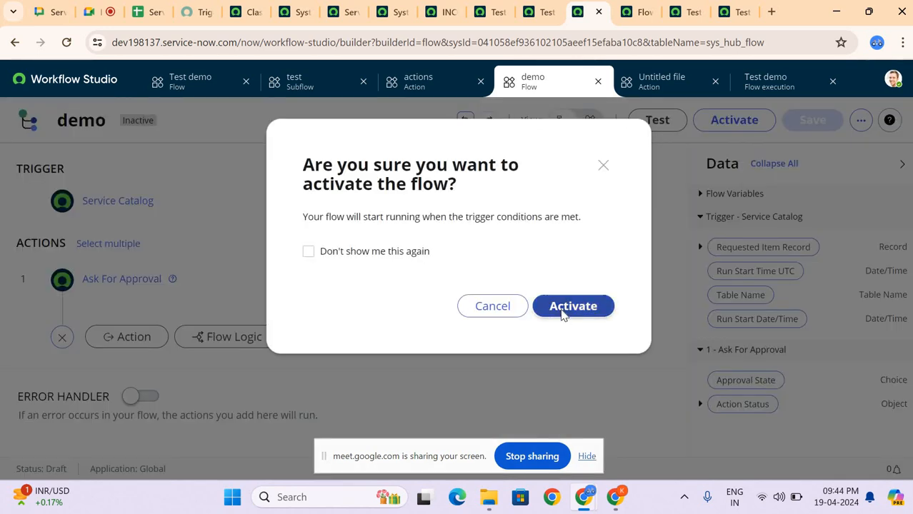
{"action": "left_click", "coordinate": [563, 315]}
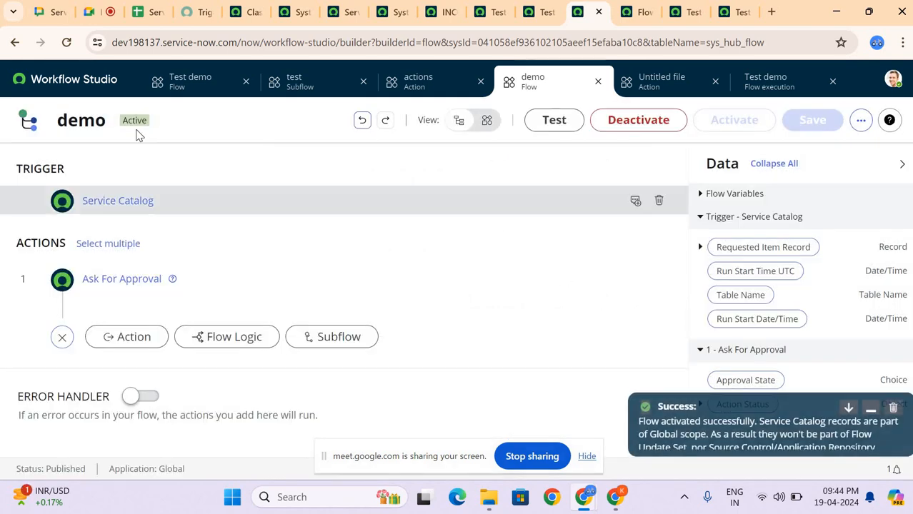
{"action": "double_click", "coordinate": [81, 120]}
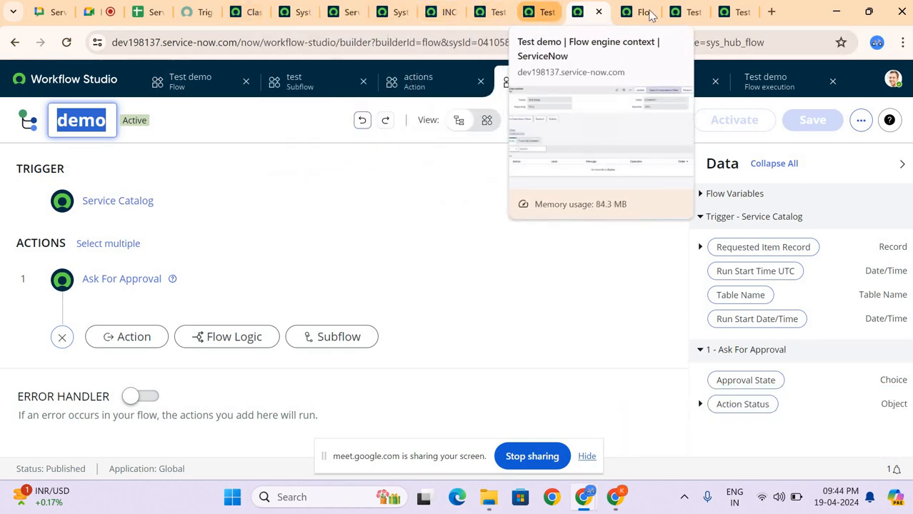
Open the Apple iPhone 6s Plus catalog item from the recently visited records in the main ServiceNow instance
{"action": "left_click", "coordinate": [254, 16]}
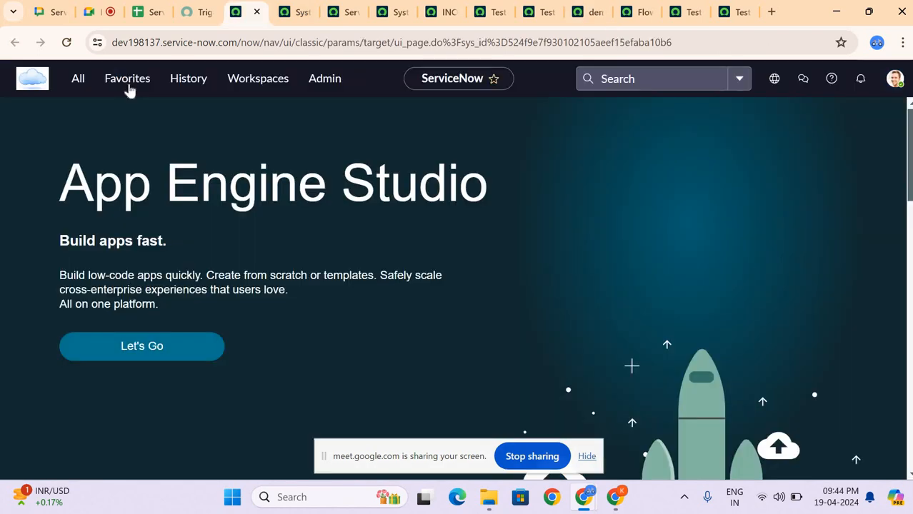
{"action": "left_click", "coordinate": [189, 80]}
{"action": "scroll", "coordinate": [172, 230], "scroll_direction": "down", "scroll_amount": 10}
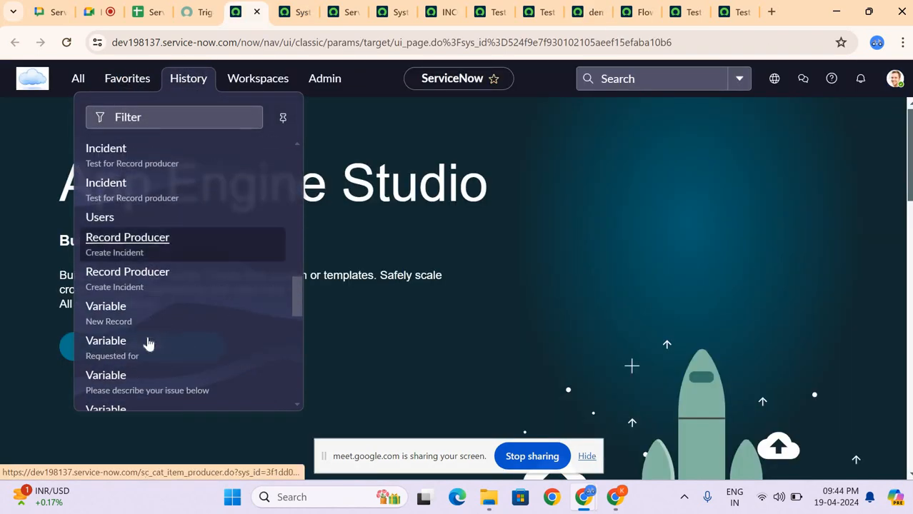
{"action": "scroll", "coordinate": [148, 344], "scroll_direction": "up", "scroll_amount": 10}
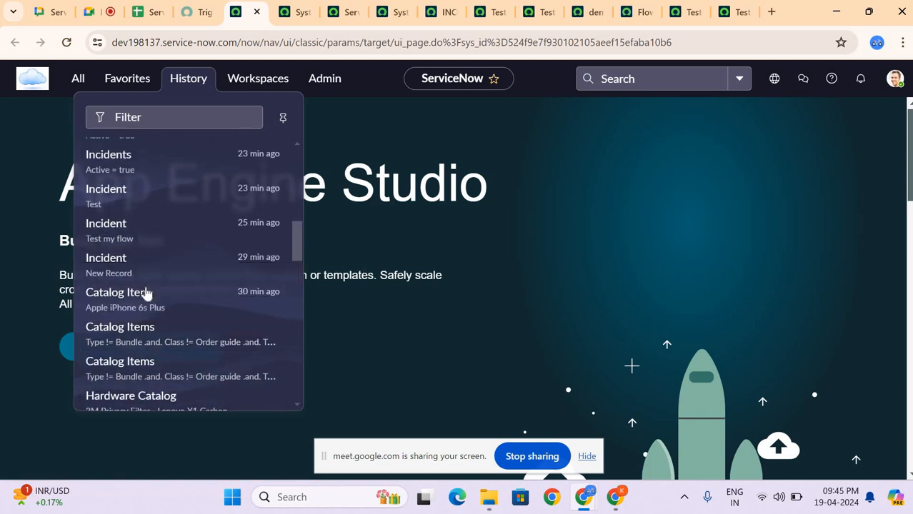
{"action": "left_click", "coordinate": [143, 293]}
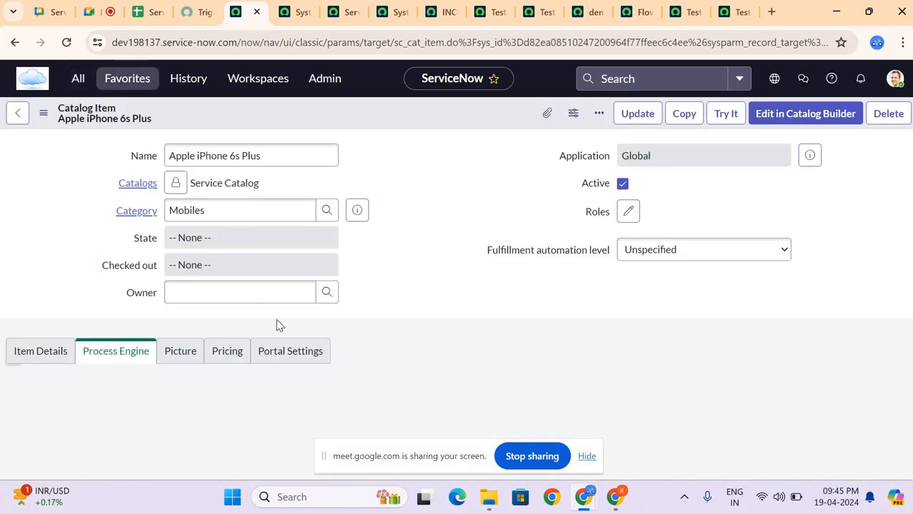
Assign the demo flow as the catalog item's process engine flow and save the record
{"action": "left_click", "coordinate": [311, 392]}
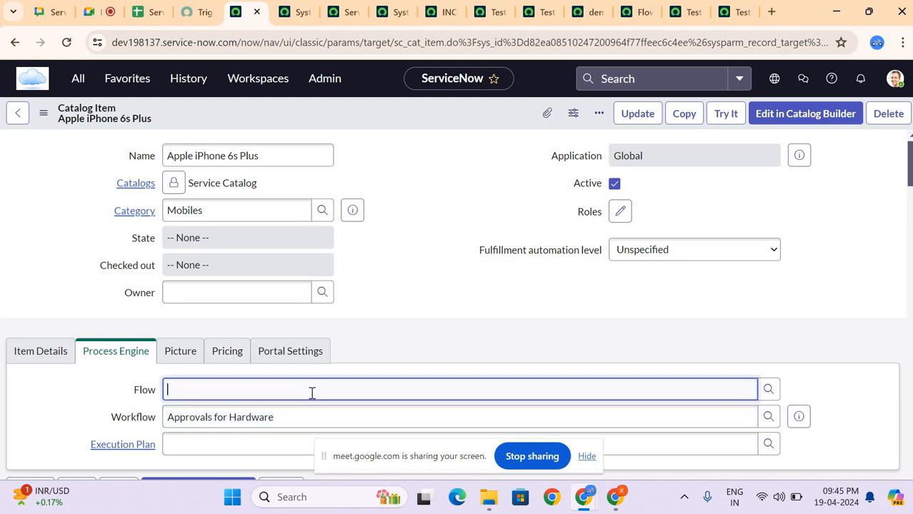
{"action": "type", "text": "de"}
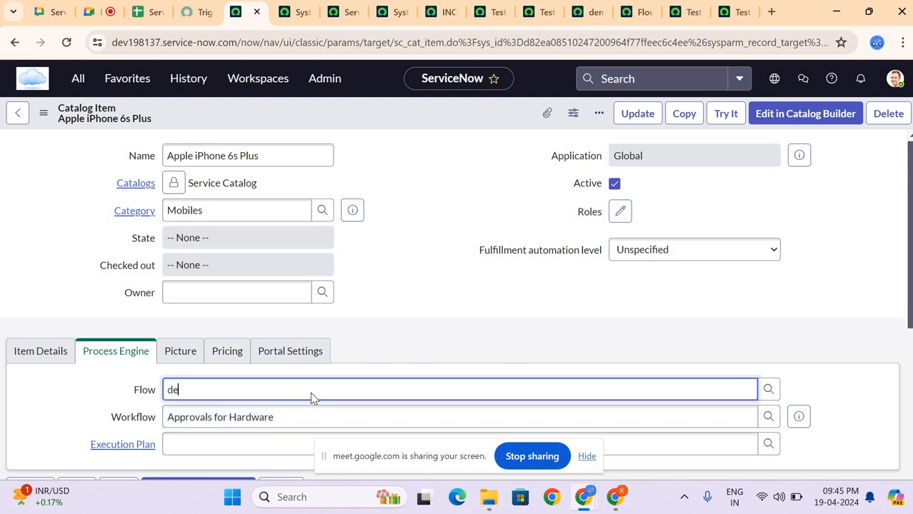
{"action": "type", "text": "mo"}
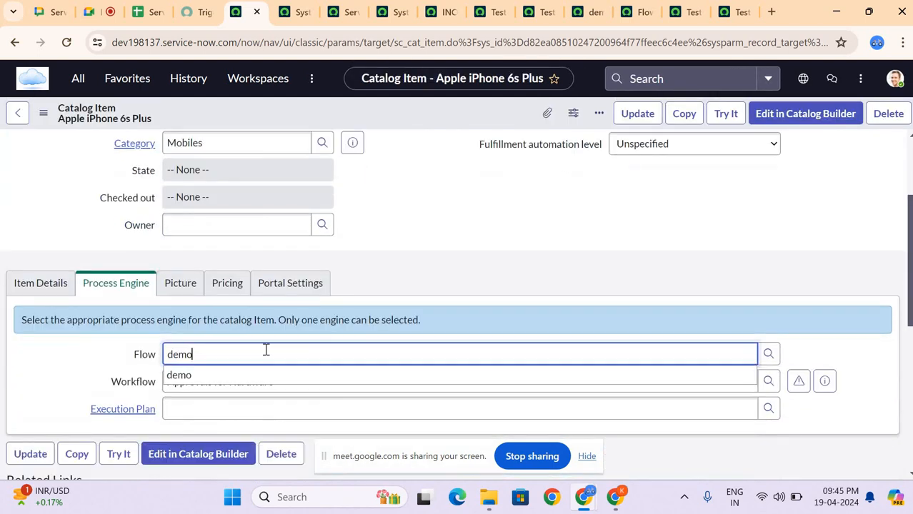
{"action": "left_click", "coordinate": [186, 373]}
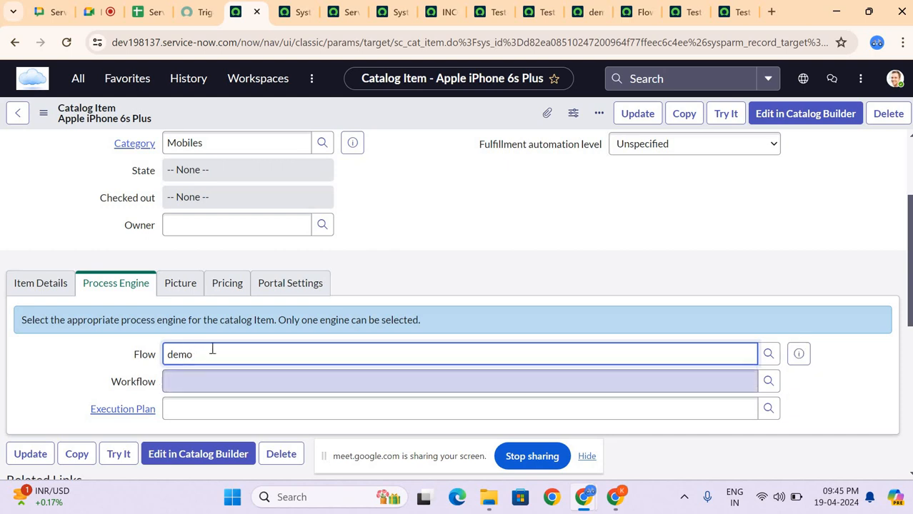
{"action": "right_click", "coordinate": [153, 120]}
{"action": "left_click", "coordinate": [178, 127]}
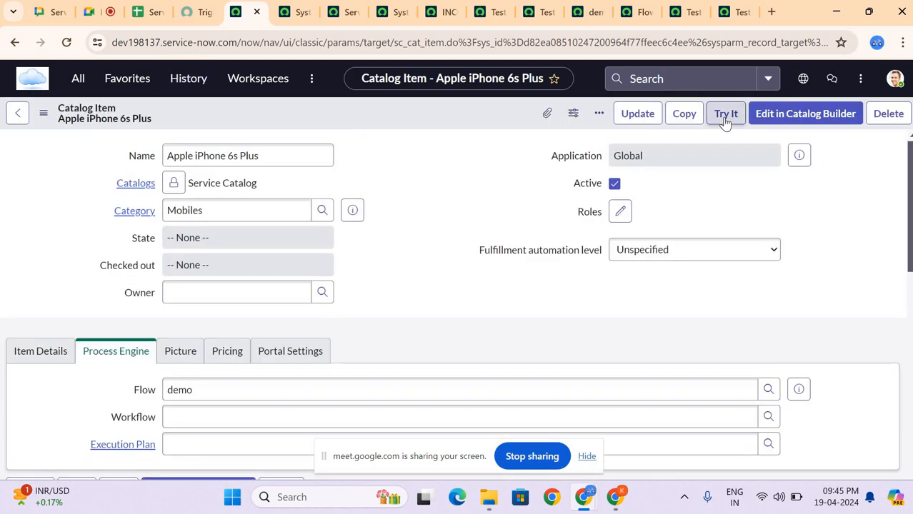
Try out the Apple iPhone 6s Plus catalog item by ordering one, and open the submitted request
{"action": "left_click", "coordinate": [725, 124]}
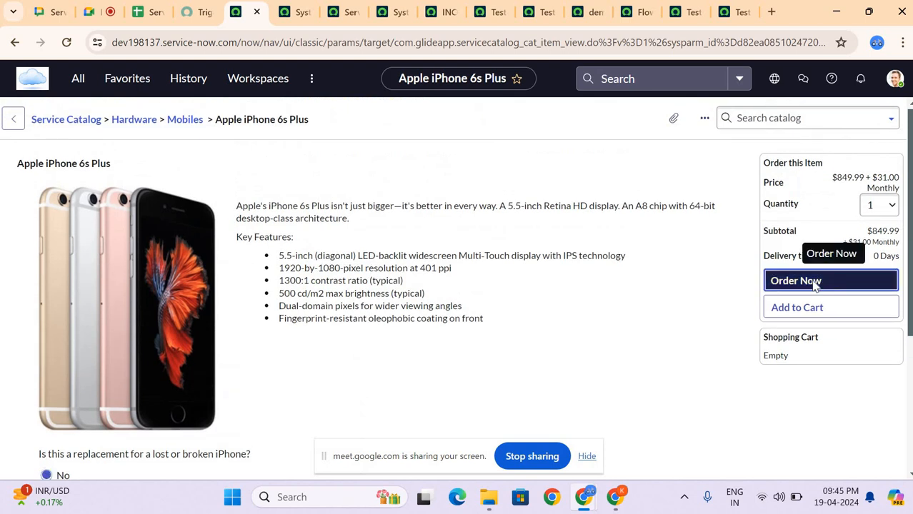
{"action": "left_click", "coordinate": [815, 282]}
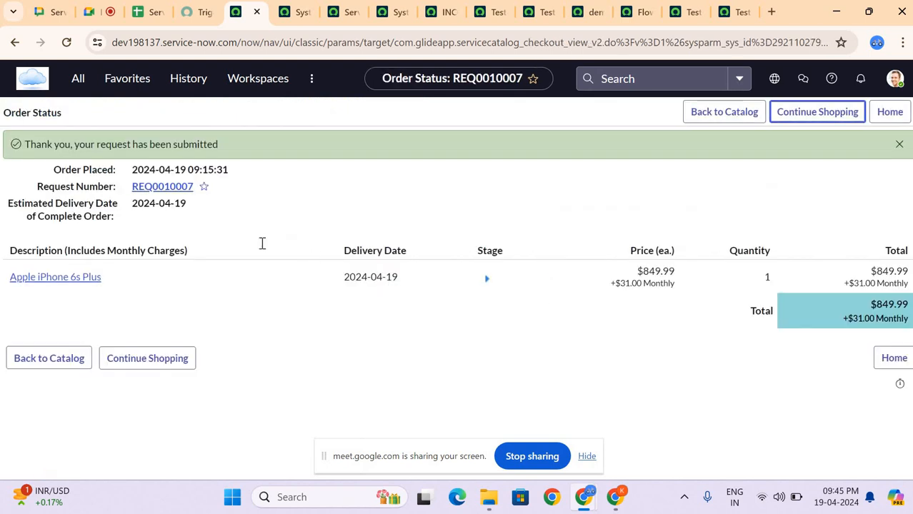
{"action": "left_click", "coordinate": [175, 191]}
{"action": "scroll", "coordinate": [173, 187], "scroll_direction": "down", "scroll_amount": 3}
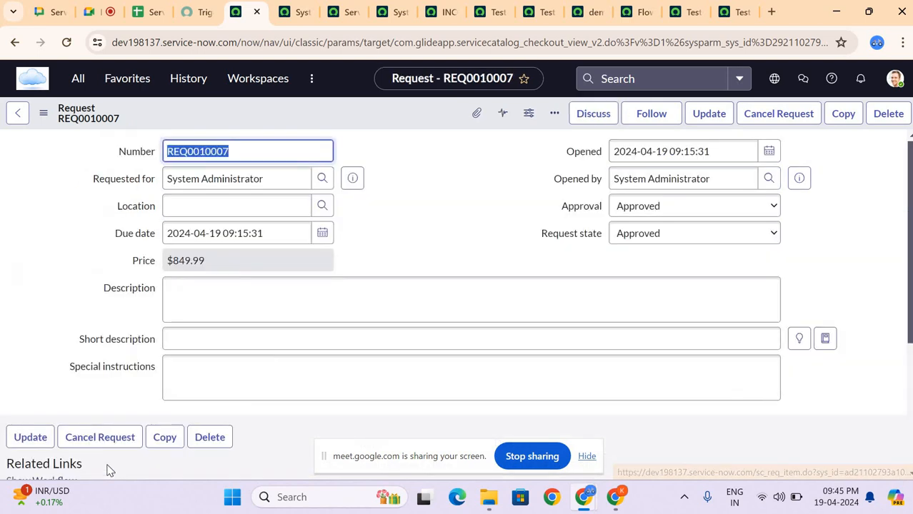
Open the Apple iPhone 6s Plus requested item from the request and display its list of approvers
{"action": "scroll", "coordinate": [93, 404], "scroll_direction": "down", "scroll_amount": 3}
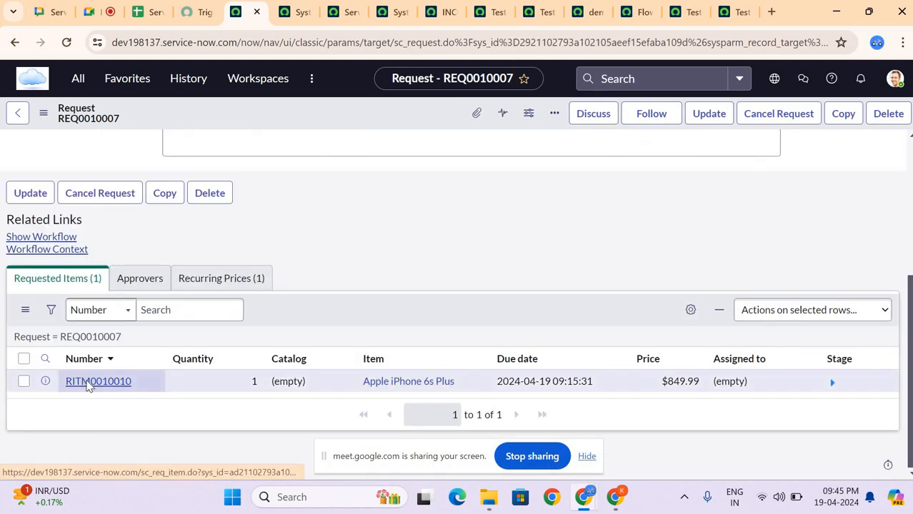
{"action": "left_click", "coordinate": [87, 386]}
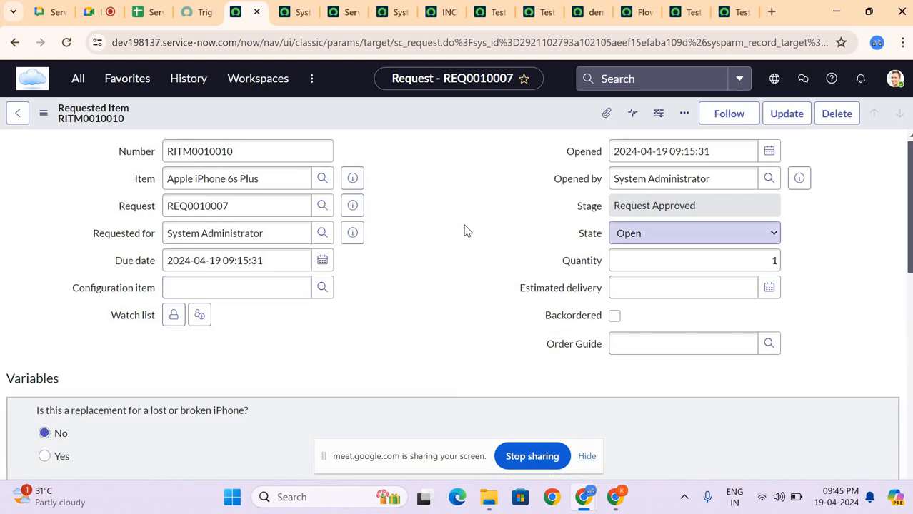
{"action": "scroll", "coordinate": [464, 230], "scroll_direction": "down", "scroll_amount": 10}
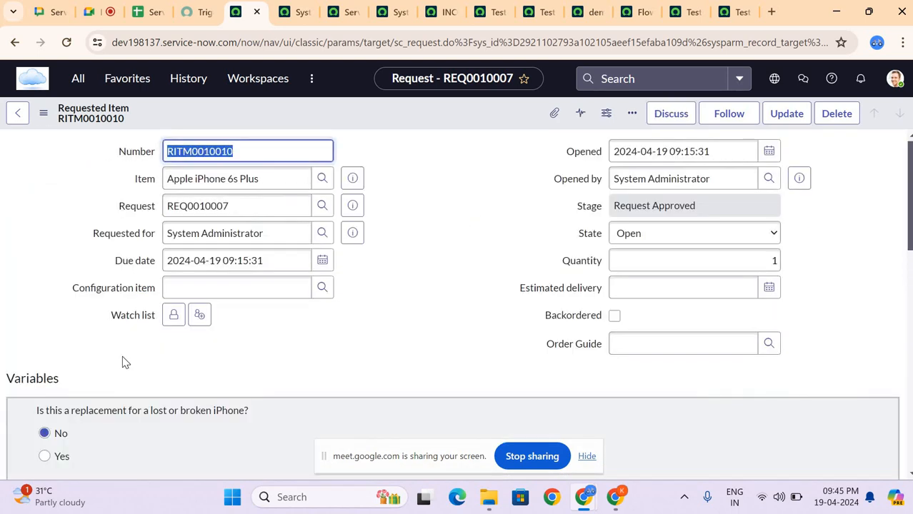
{"action": "scroll", "coordinate": [124, 363], "scroll_direction": "down", "scroll_amount": 12}
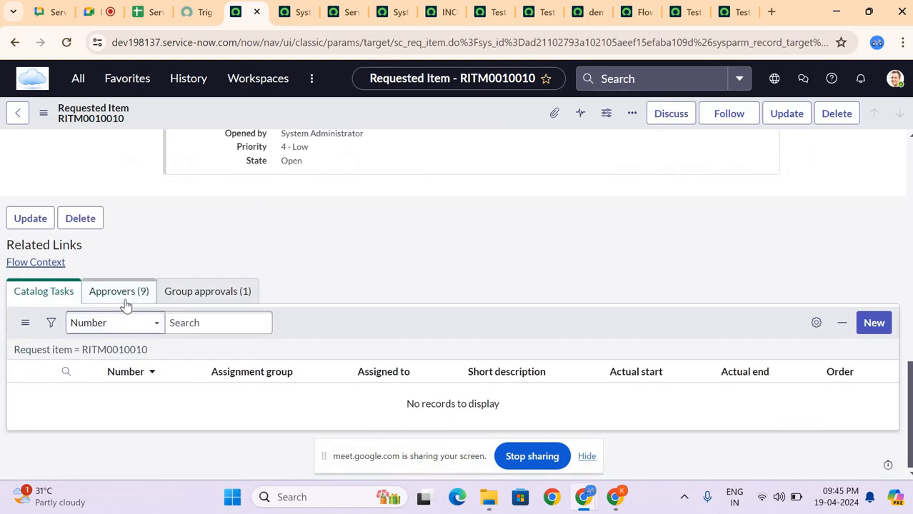
{"action": "left_click", "coordinate": [126, 296]}
{"action": "scroll", "coordinate": [210, 376], "scroll_direction": "down", "scroll_amount": 3}
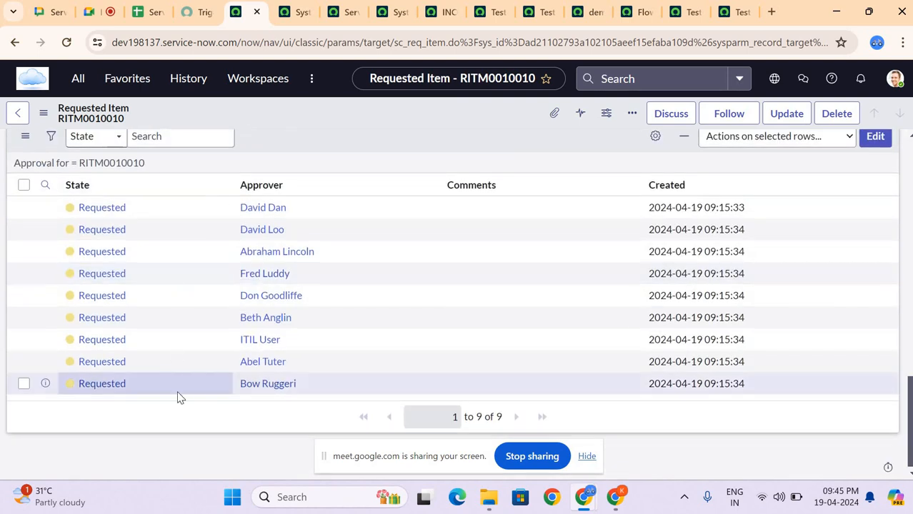
Set the state of the first approval request in the approvers list to Approved
{"action": "right_click", "coordinate": [161, 205]}
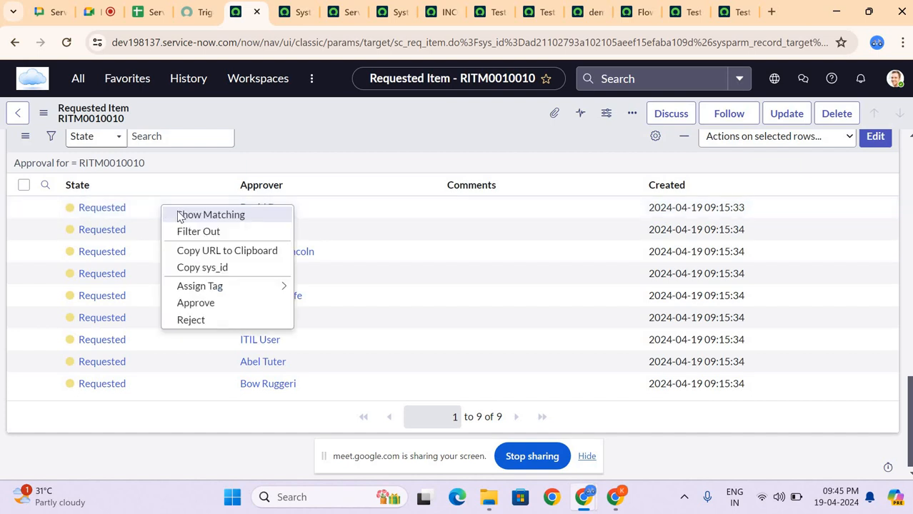
{"action": "left_click", "coordinate": [134, 206]}
{"action": "left_click", "coordinate": [136, 209]}
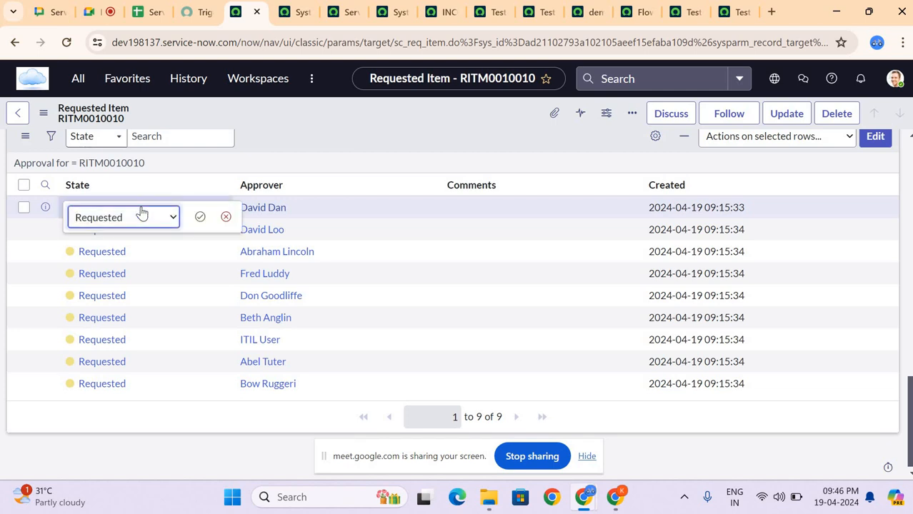
{"action": "left_click", "coordinate": [140, 216]}
{"action": "key", "text": "Return"}
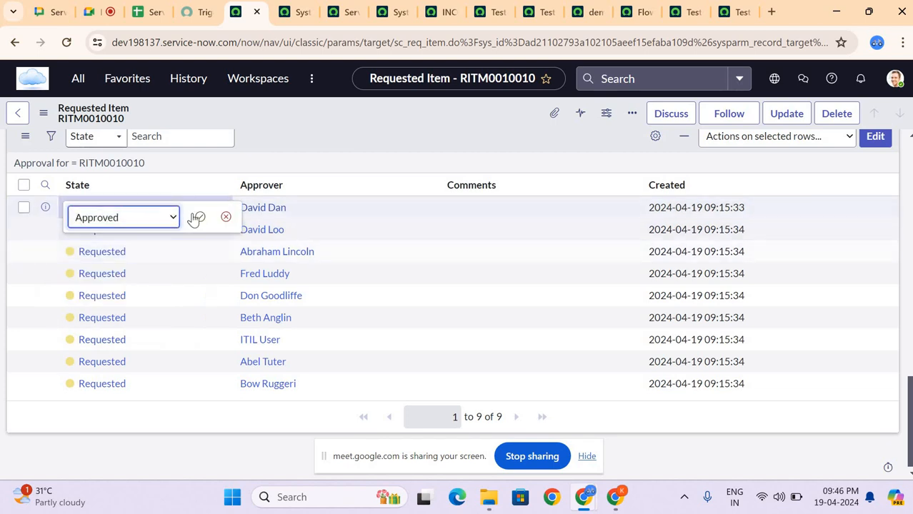
{"action": "left_click", "coordinate": [200, 217]}
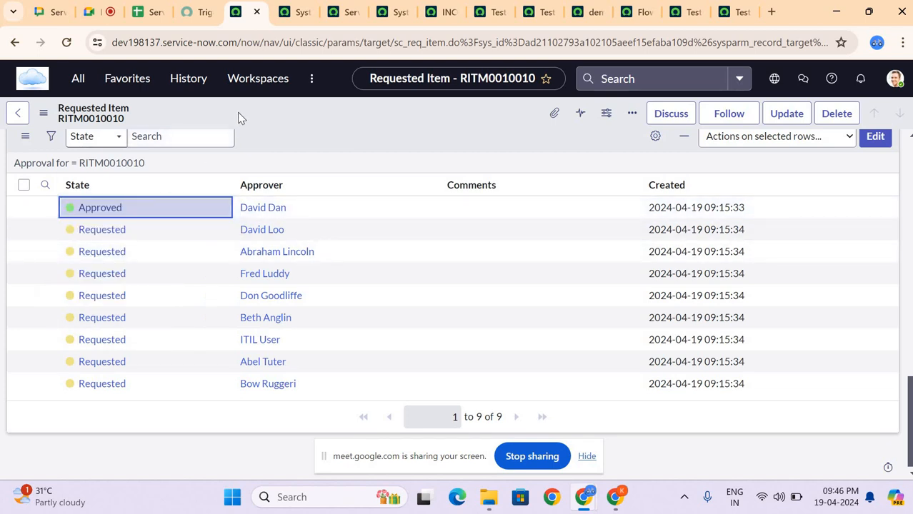
Save the requested item and review the states of its approval requests
{"action": "right_click", "coordinate": [240, 118]}
{"action": "left_click", "coordinate": [261, 123]}
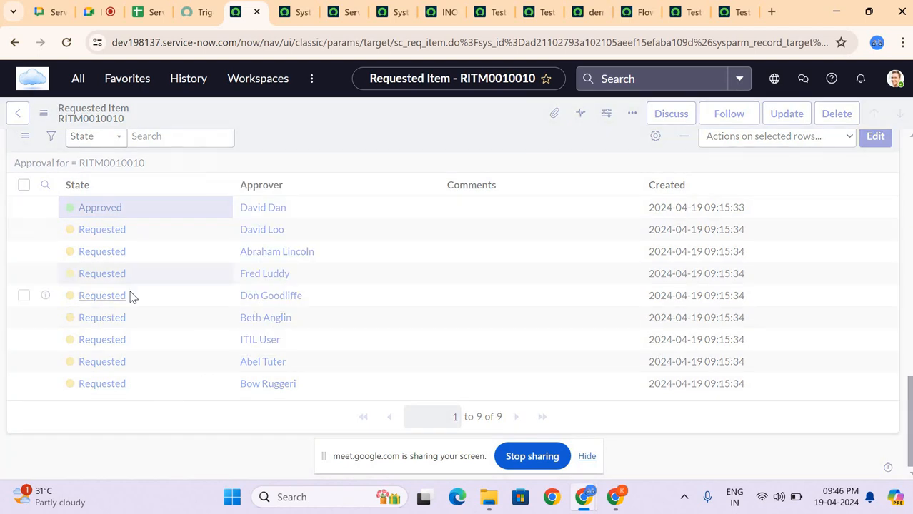
{"action": "scroll", "coordinate": [335, 266], "scroll_direction": "down", "scroll_amount": 3}
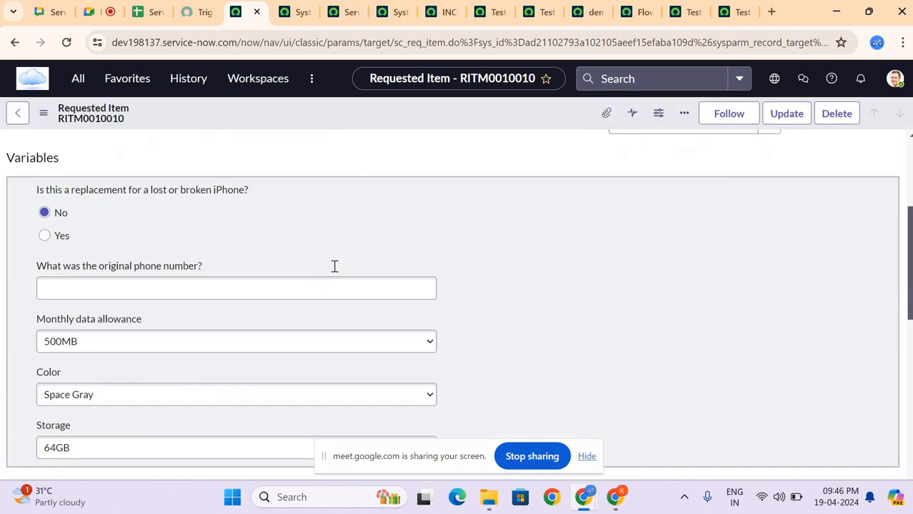
{"action": "scroll", "coordinate": [334, 266], "scroll_direction": "down", "scroll_amount": 5}
{"action": "scroll", "coordinate": [335, 266], "scroll_direction": "up", "scroll_amount": 3}
{"action": "scroll", "coordinate": [336, 272], "scroll_direction": "down", "scroll_amount": 5}
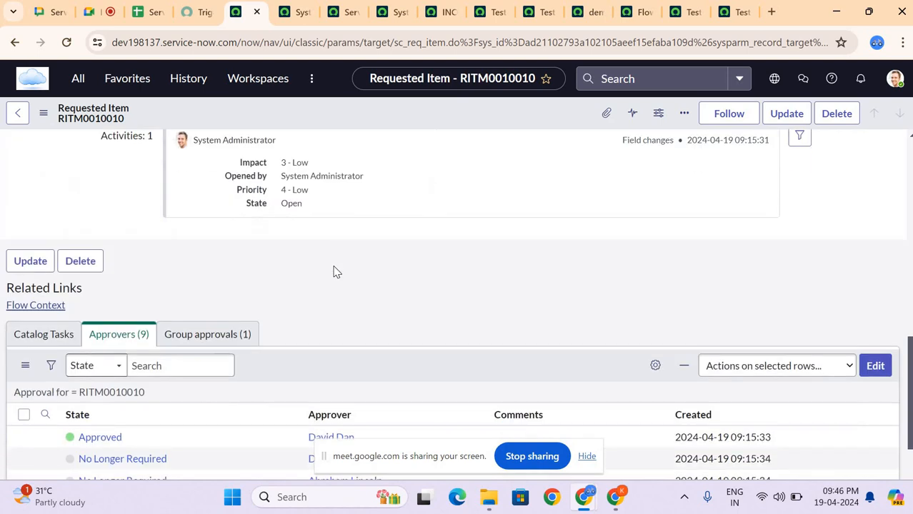
{"action": "scroll", "coordinate": [334, 271], "scroll_direction": "down", "scroll_amount": 4}
{"action": "scroll", "coordinate": [335, 270], "scroll_direction": "up", "scroll_amount": 8}
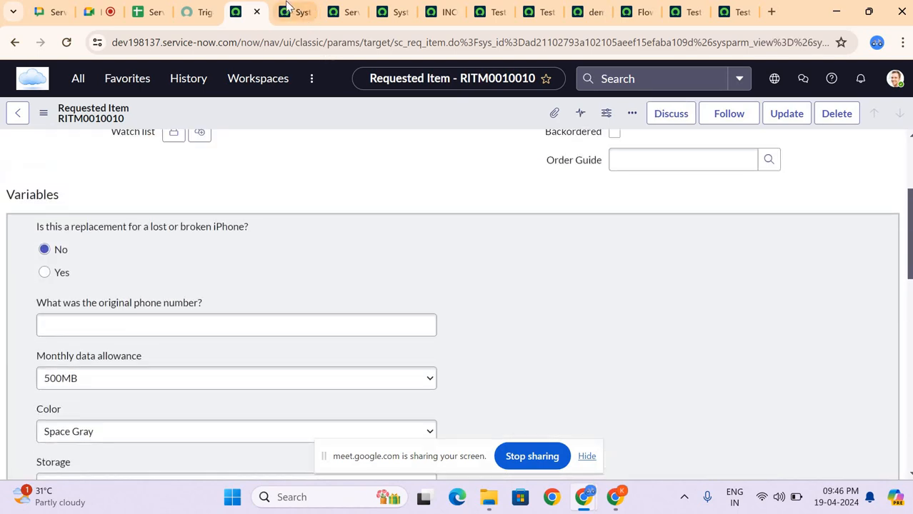
Return to the demo flow and add the ServiceNow Core action Create Catalog Task after Ask For Approval
{"action": "left_click", "coordinate": [593, 12]}
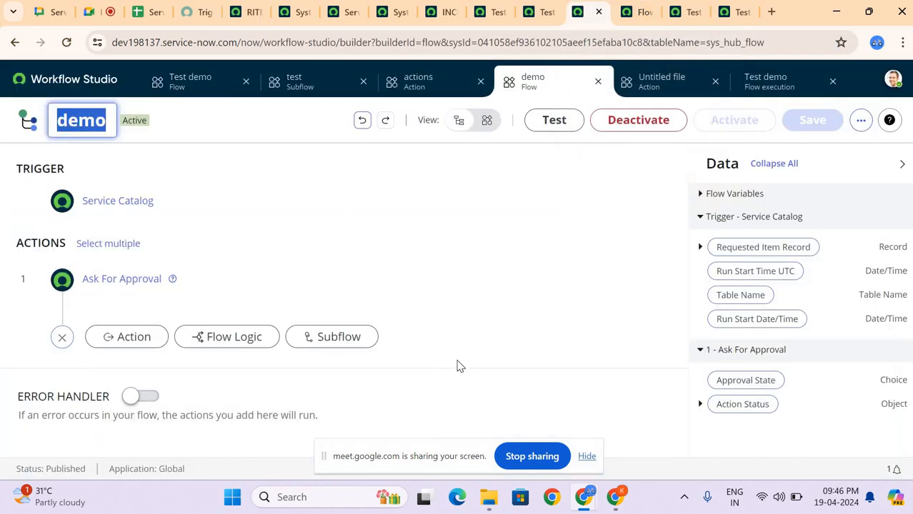
{"action": "left_click", "coordinate": [423, 393]}
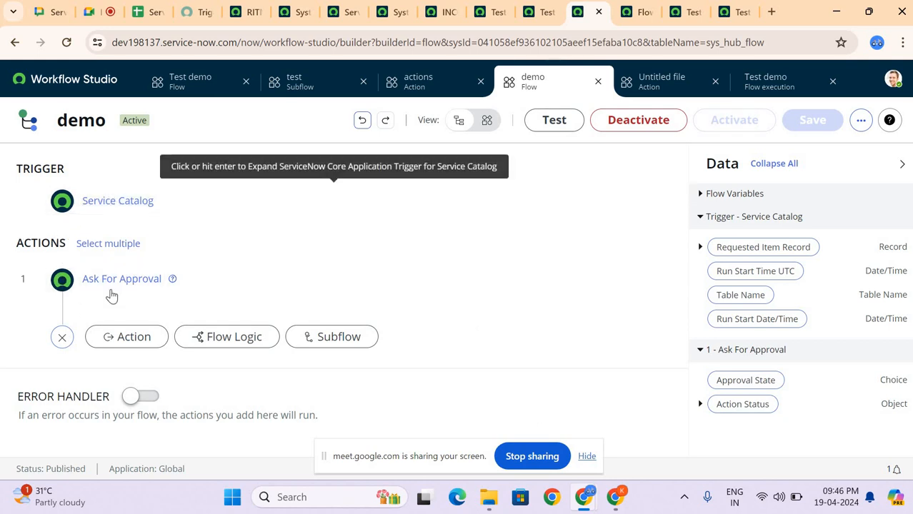
{"action": "left_click", "coordinate": [126, 334]}
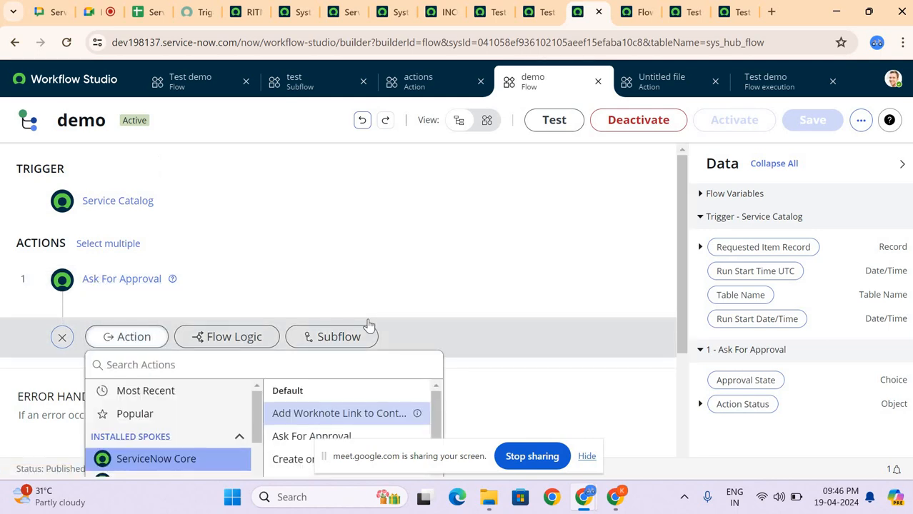
{"action": "scroll", "coordinate": [369, 326], "scroll_direction": "down", "scroll_amount": 2}
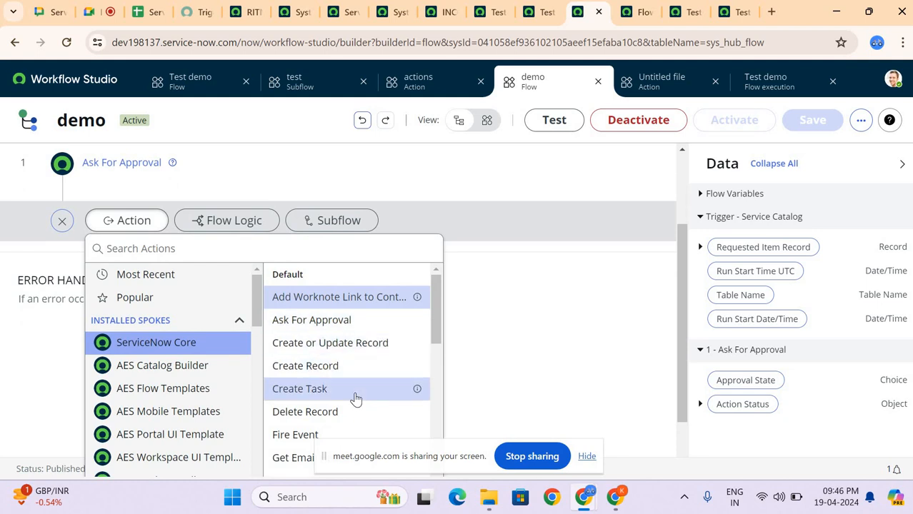
{"action": "scroll", "coordinate": [356, 399], "scroll_direction": "down", "scroll_amount": 5}
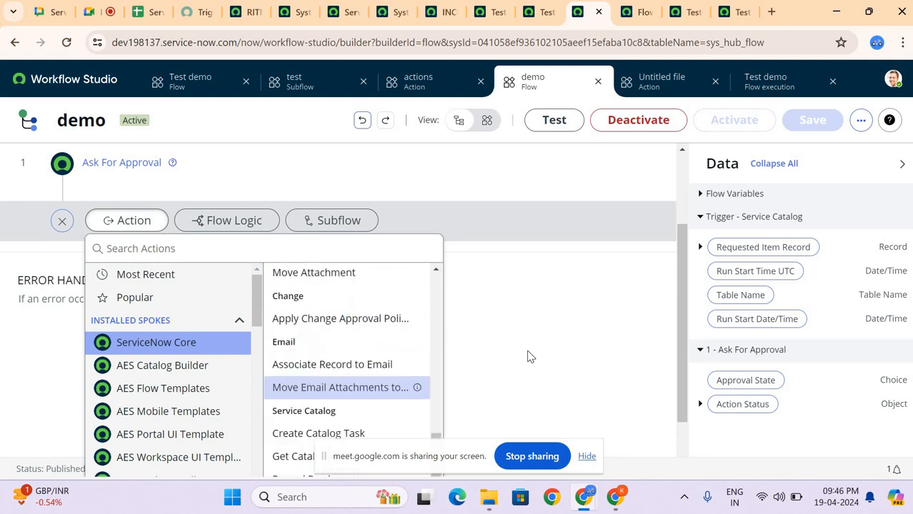
{"action": "scroll", "coordinate": [532, 360], "scroll_direction": "down", "scroll_amount": 1}
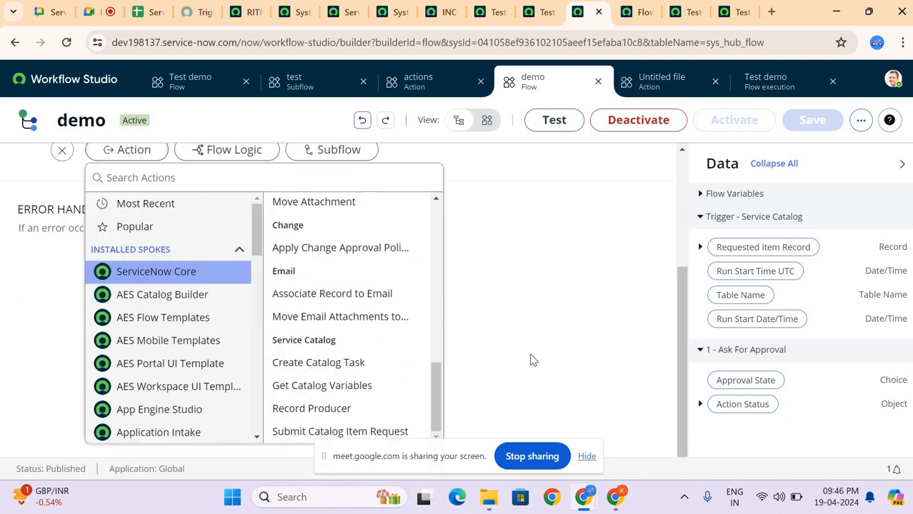
{"action": "left_click", "coordinate": [339, 365]}
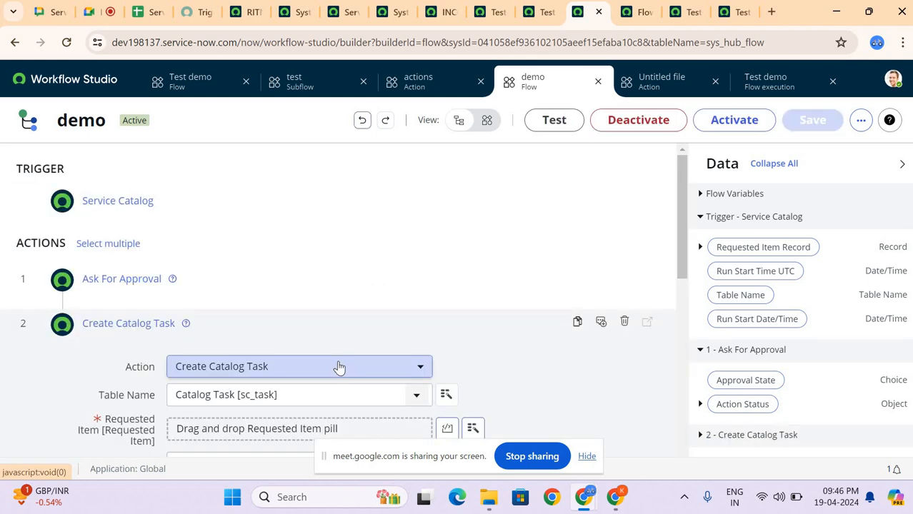
{"action": "scroll", "coordinate": [339, 367], "scroll_direction": "down", "scroll_amount": 1}
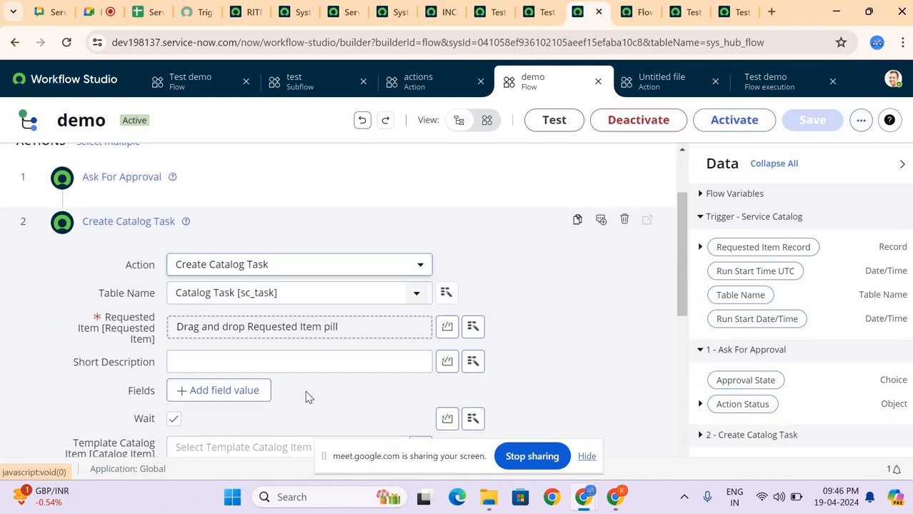
{"action": "scroll", "coordinate": [305, 391], "scroll_direction": "down", "scroll_amount": 2}
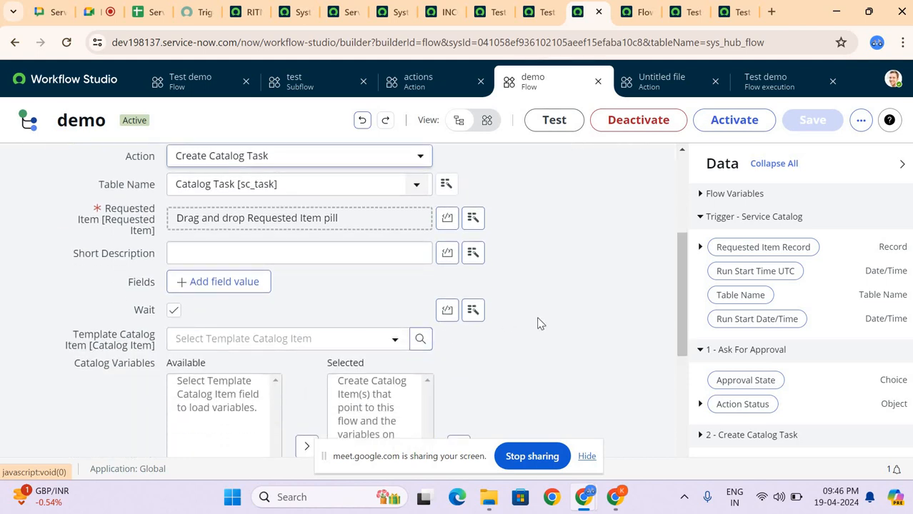
{"action": "scroll", "coordinate": [540, 323], "scroll_direction": "up", "scroll_amount": 3}
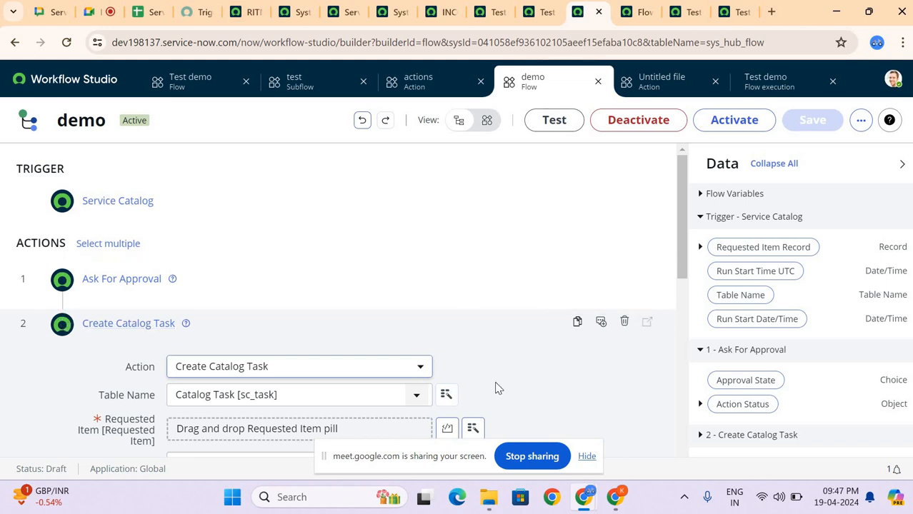
{"action": "left_click", "coordinate": [530, 457]}
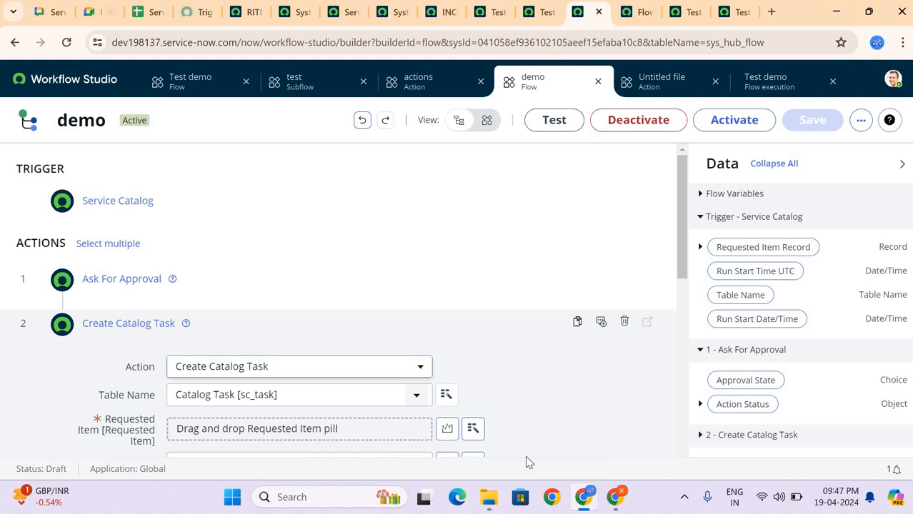